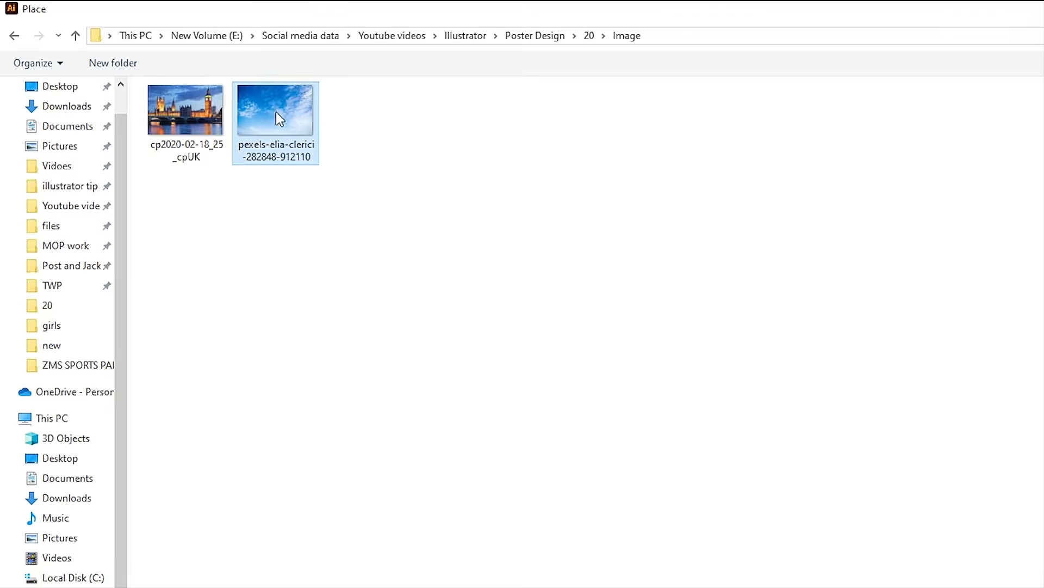
Place the cloudy sky photo over the poster's top half, enlarged past the edges, and draw a rectangle over it
{"action": "left_click", "coordinate": [874, 568]}
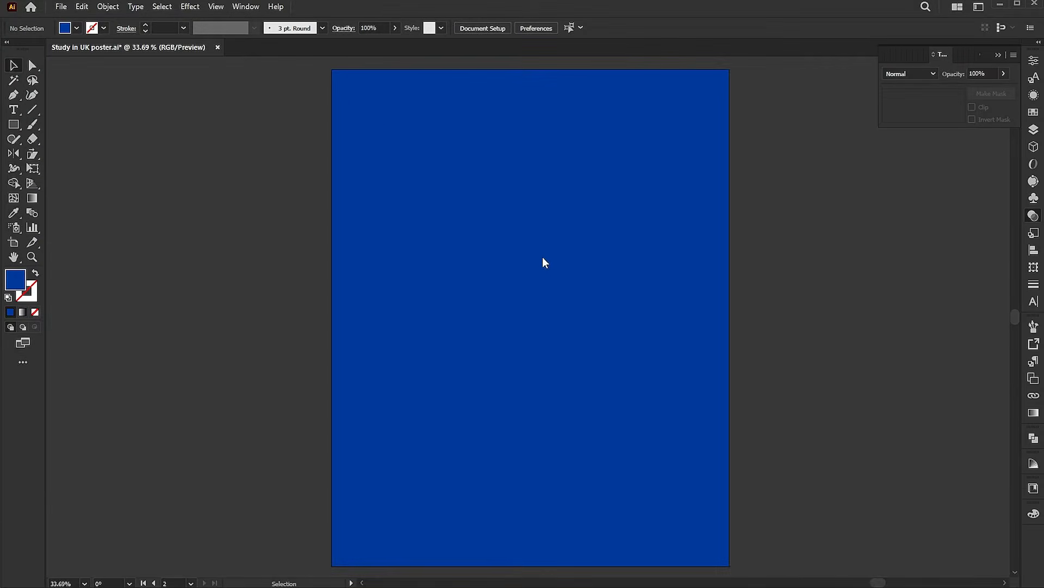
{"action": "left_click_drag", "start_coordinate": [321, 66], "coordinate": [788, 370]}
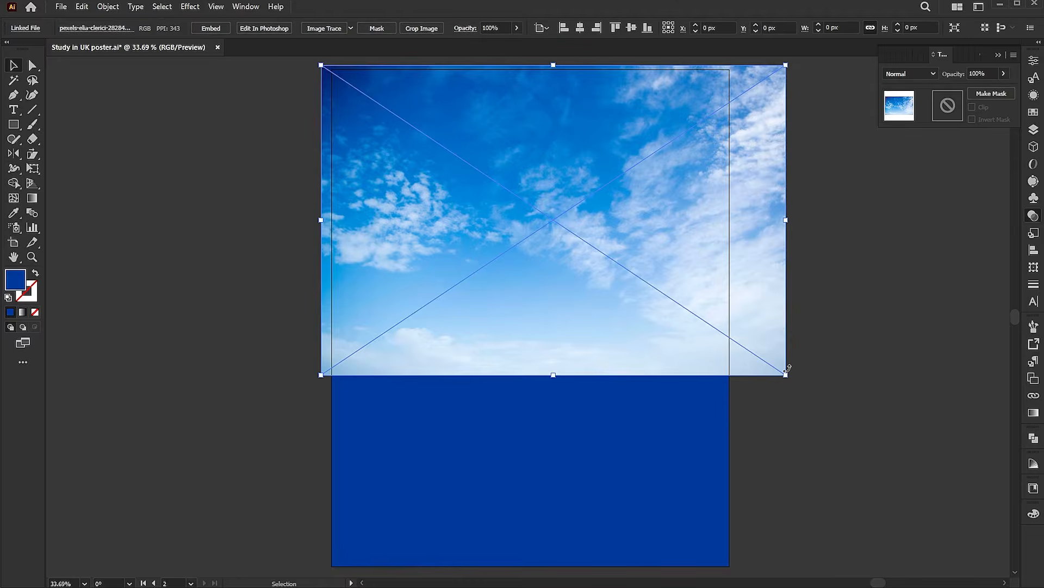
{"action": "left_click_drag", "start_coordinate": [731, 337], "coordinate": [717, 345]}
{"action": "left_click_drag", "start_coordinate": [773, 227], "coordinate": [816, 231]}
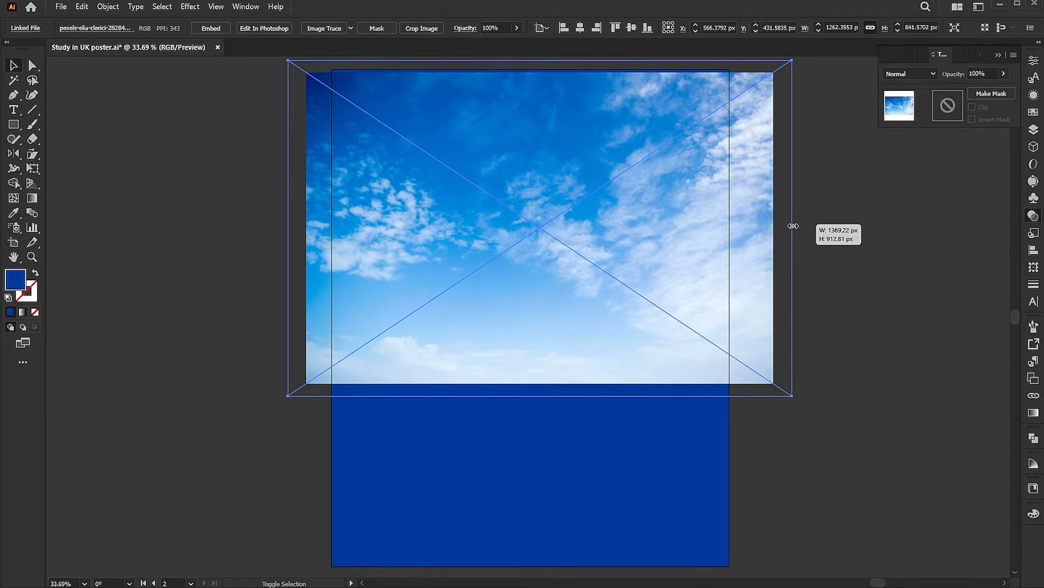
{"action": "left_click_drag", "start_coordinate": [699, 227], "coordinate": [717, 233]}
{"action": "left_click", "coordinate": [838, 252]}
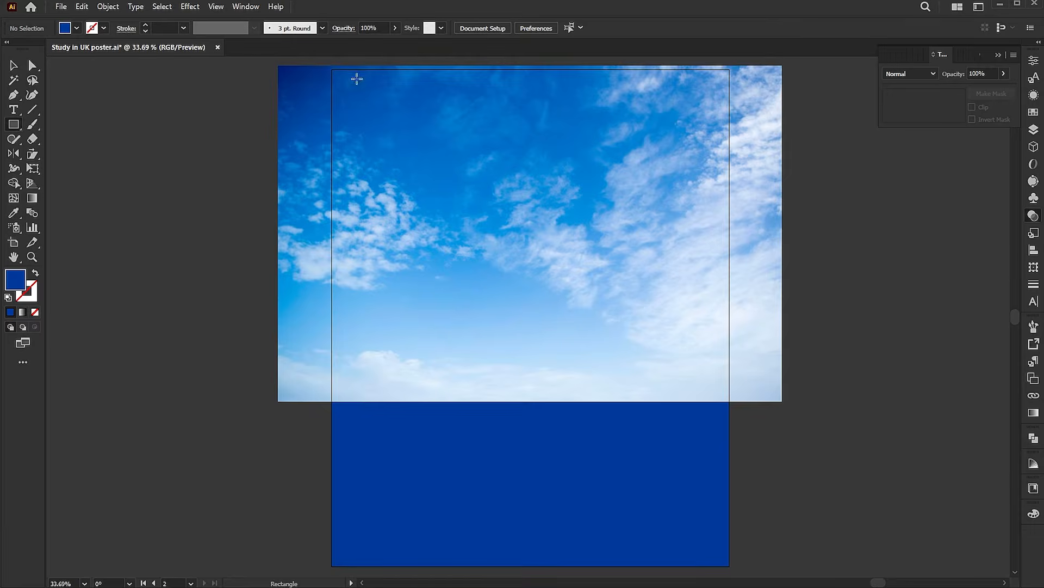
{"action": "left_click_drag", "start_coordinate": [325, 66], "coordinate": [733, 399]}
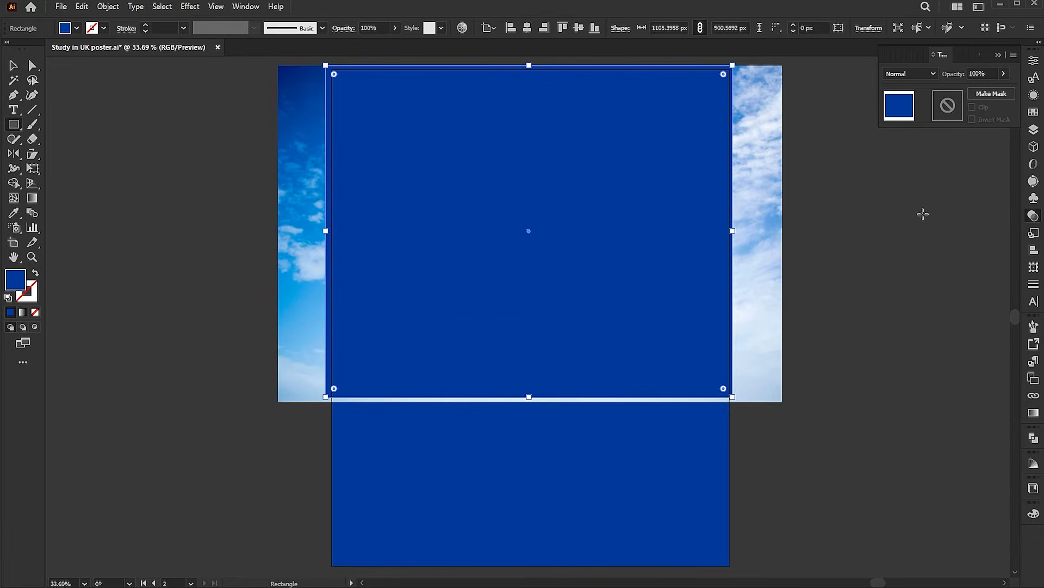
Fill the rectangle with a white-to-black linear gradient running from top to bottom
{"action": "left_click", "coordinate": [1031, 419]}
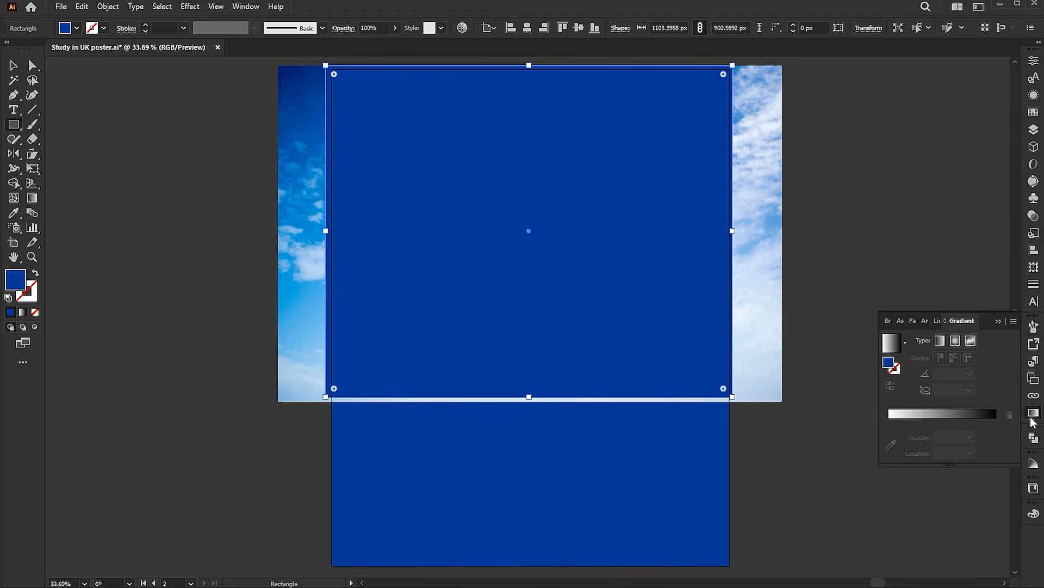
{"action": "left_click", "coordinate": [889, 343]}
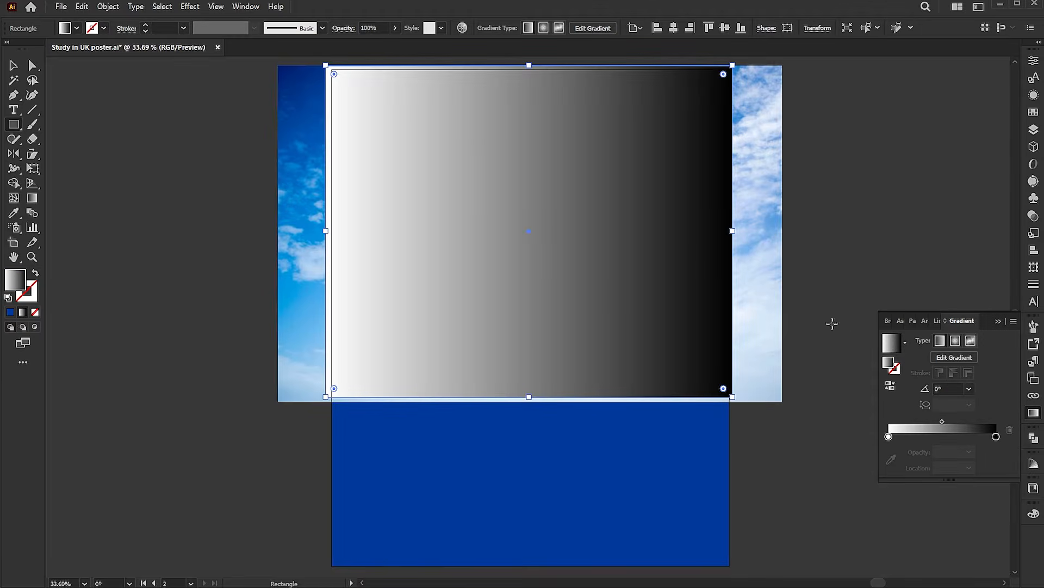
{"action": "left_click", "coordinate": [32, 198]}
{"action": "left_click_drag", "start_coordinate": [574, 97], "coordinate": [567, 376]}
Select the gradient rectangle with the sky photo and make it an opacity mask
{"action": "key", "text": "v"}
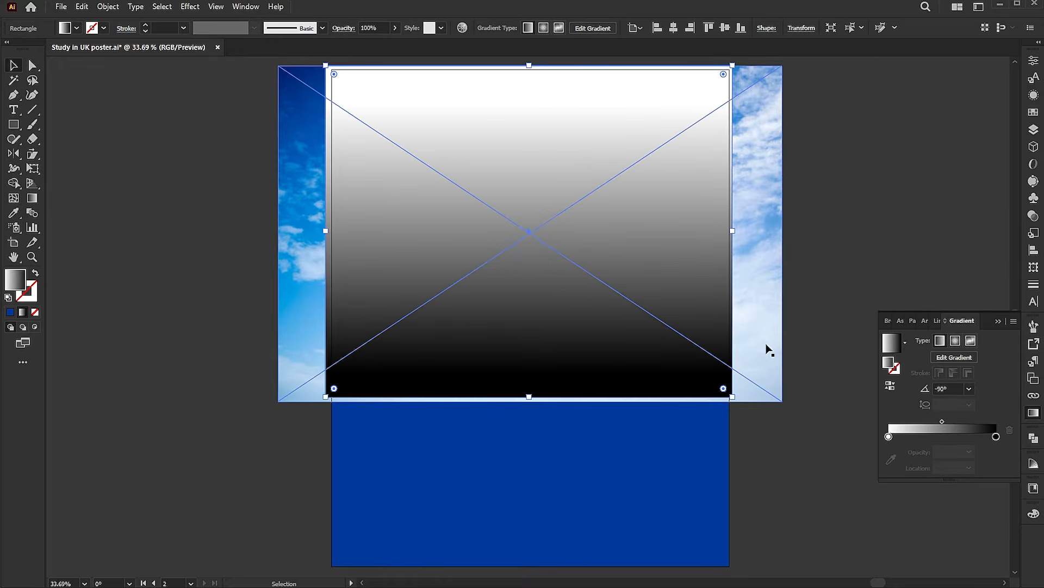
{"action": "left_click", "coordinate": [768, 331], "text": "shift"}
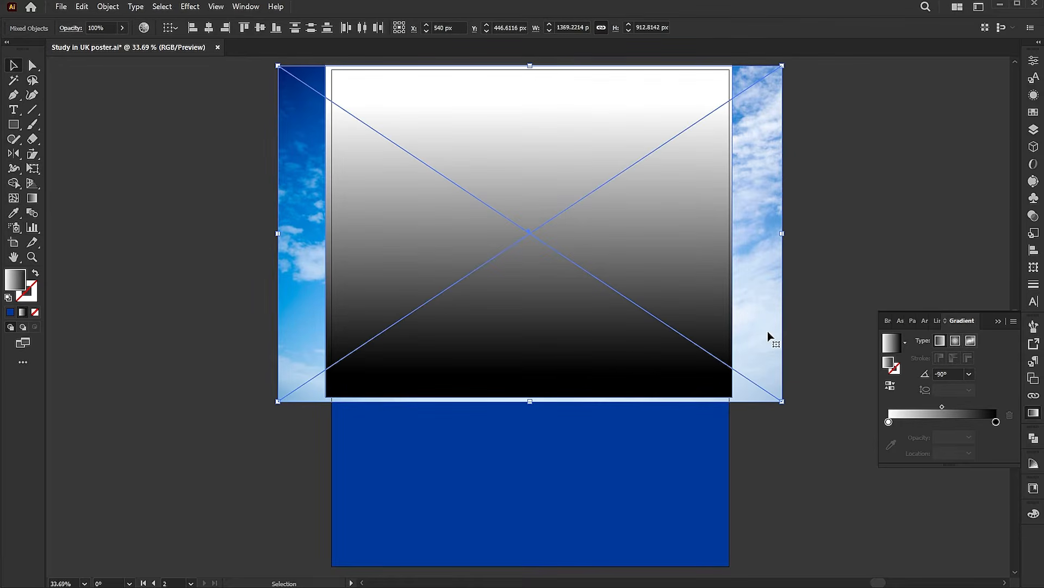
{"action": "left_click", "coordinate": [1034, 217]}
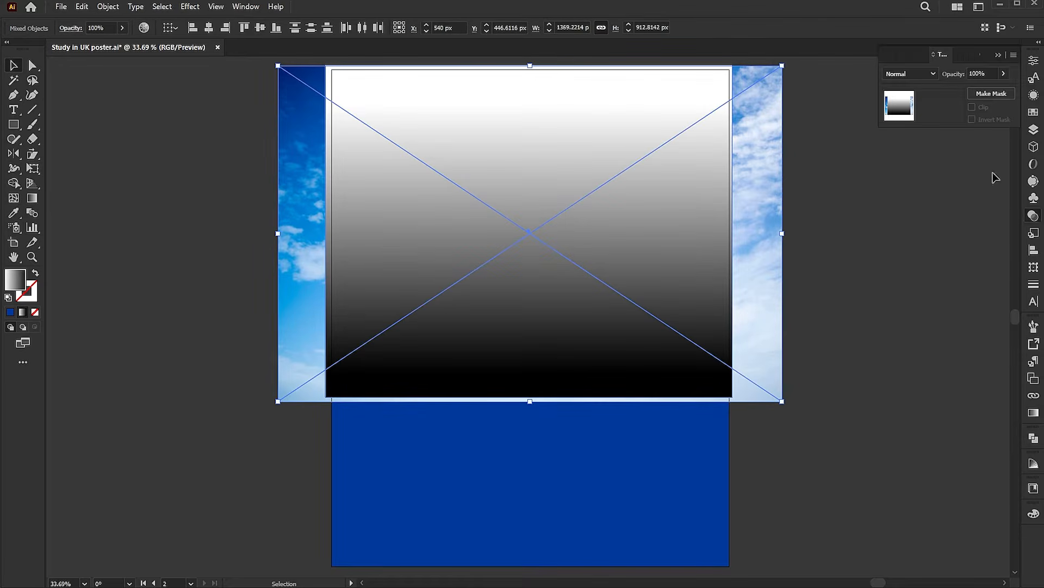
{"action": "left_click", "coordinate": [982, 93]}
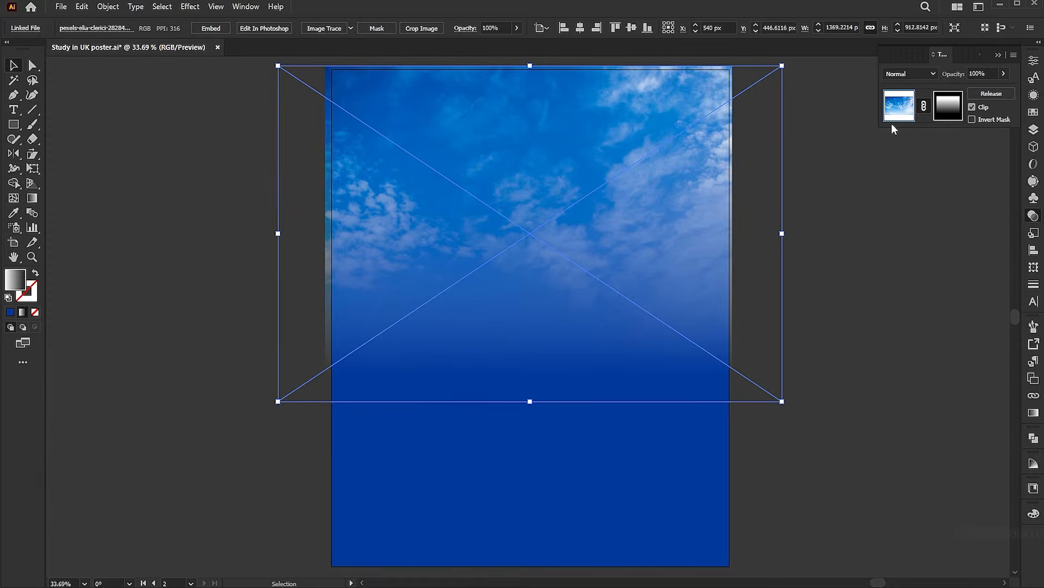
{"action": "left_click", "coordinate": [909, 75]}
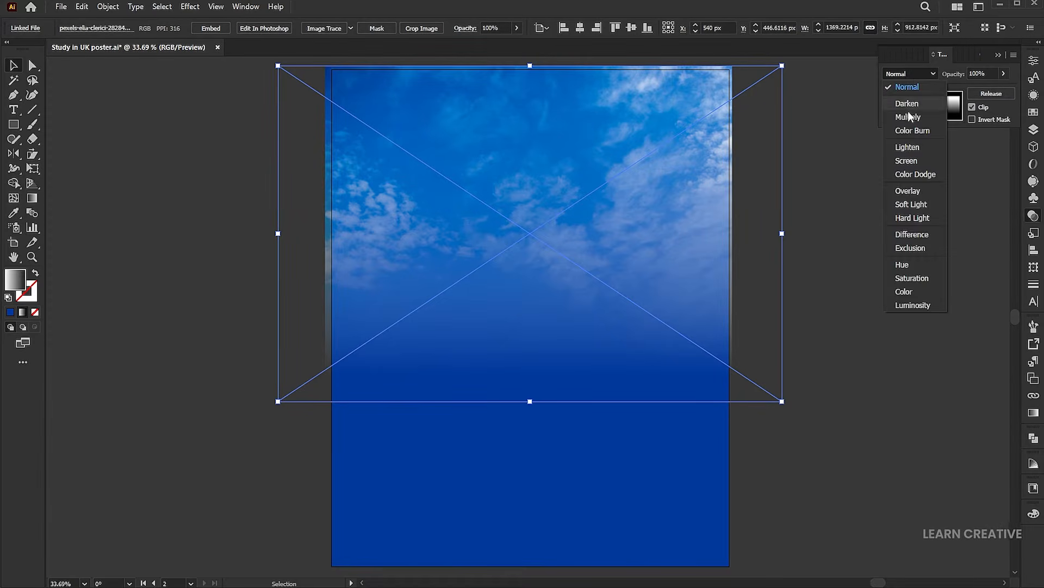
Set the masked sky photo to Overlay blend mode and shrink it slightly from its corner
{"action": "left_click", "coordinate": [908, 194]}
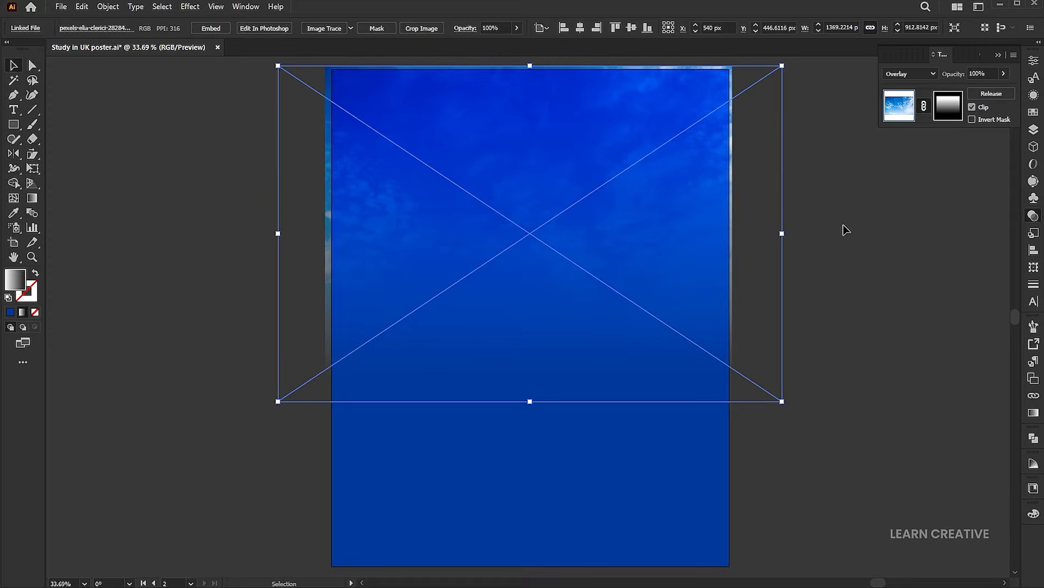
{"action": "left_click", "coordinate": [843, 229]}
{"action": "left_click", "coordinate": [700, 166]}
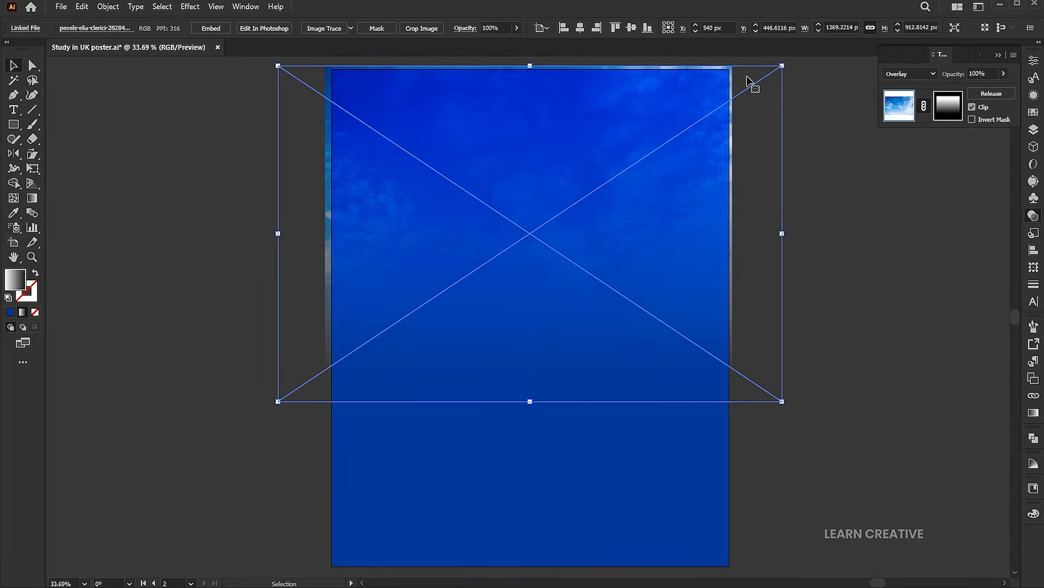
{"action": "left_click_drag", "start_coordinate": [782, 66], "coordinate": [776, 69]}
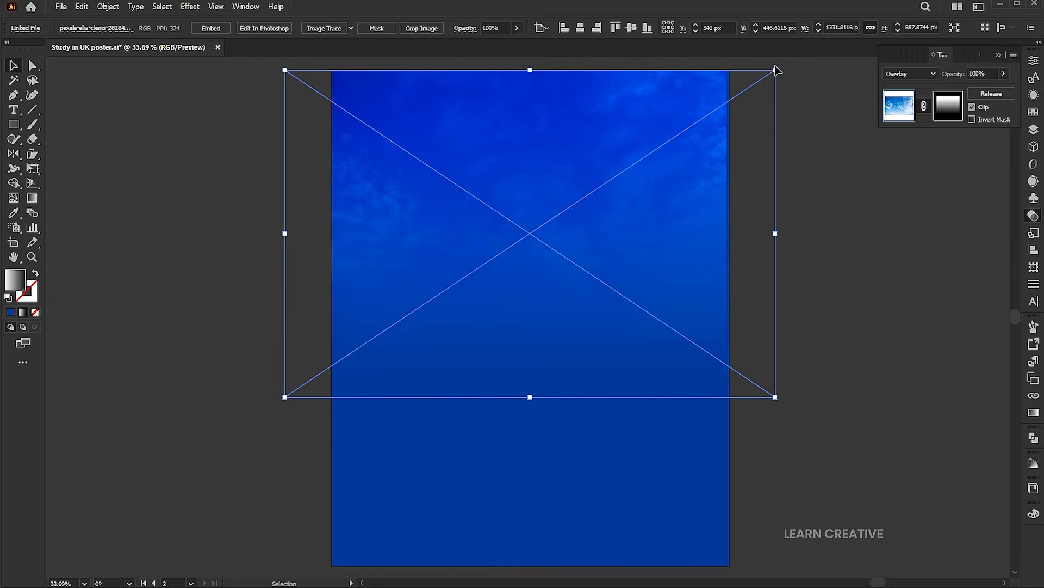
{"action": "left_click", "coordinate": [830, 186]}
{"action": "key", "text": "z"}
{"action": "left_click", "coordinate": [531, 225], "text": "alt"}
{"action": "left_click_drag", "start_coordinate": [522, 242], "coordinate": [523, 233]}
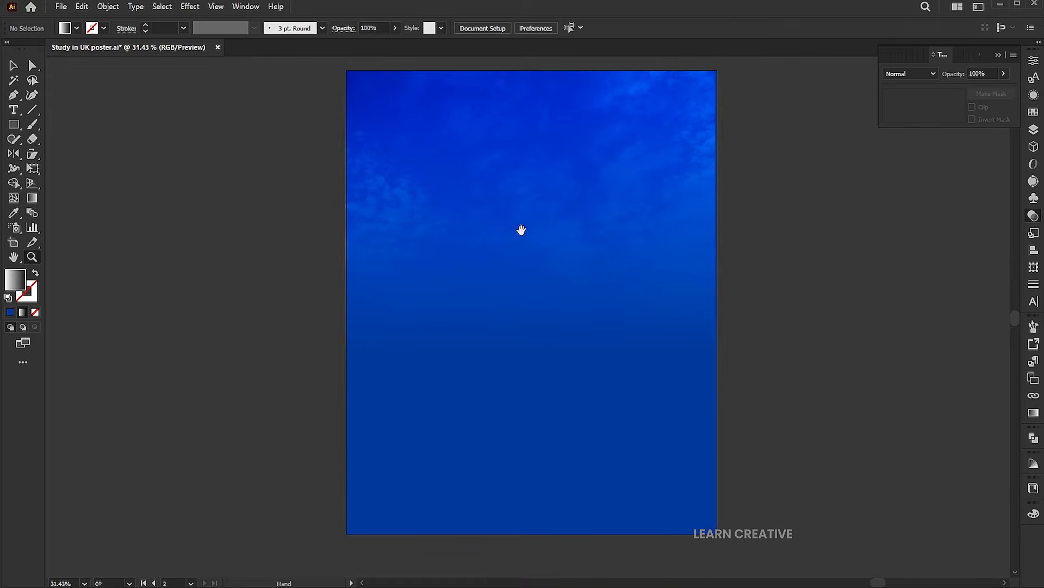
{"action": "left_click", "coordinate": [15, 95]}
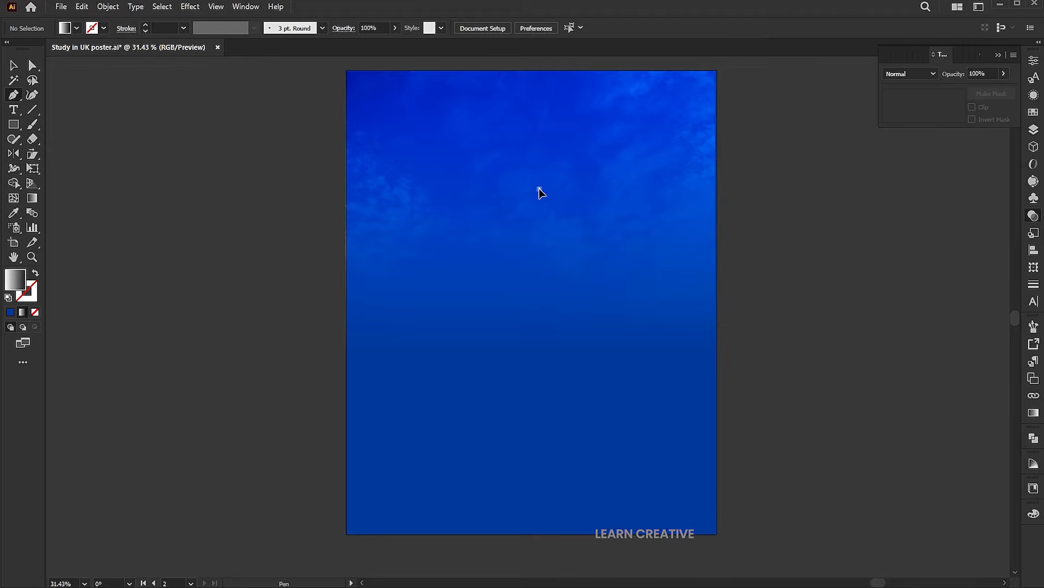
Draw a triangle from the poster's upper middle to points past both bottom corners
{"action": "left_click", "coordinate": [540, 189]}
{"action": "left_click", "coordinate": [664, 544]}
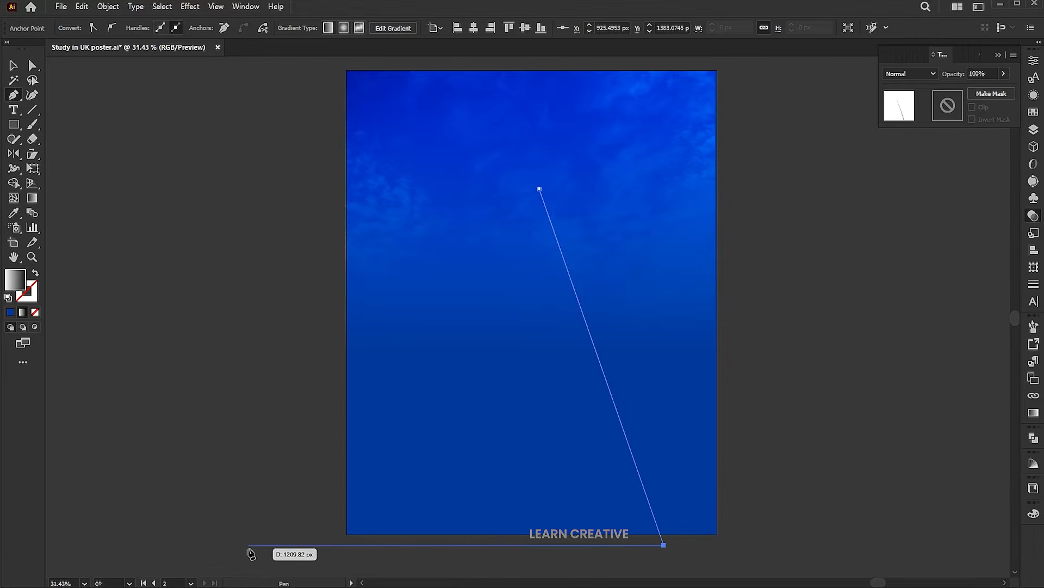
{"action": "left_click", "coordinate": [249, 544]}
{"action": "left_click", "coordinate": [539, 190]}
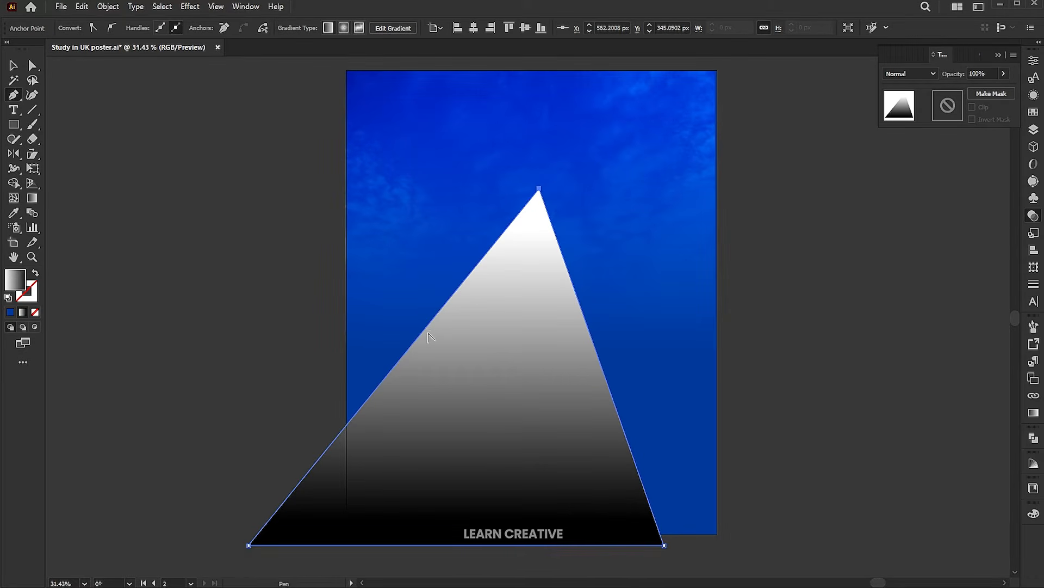
Curve the triangle's left edge outward and right edge inward, then nudge the sail up slightly
{"action": "left_click_drag", "start_coordinate": [429, 325], "coordinate": [375, 302]}
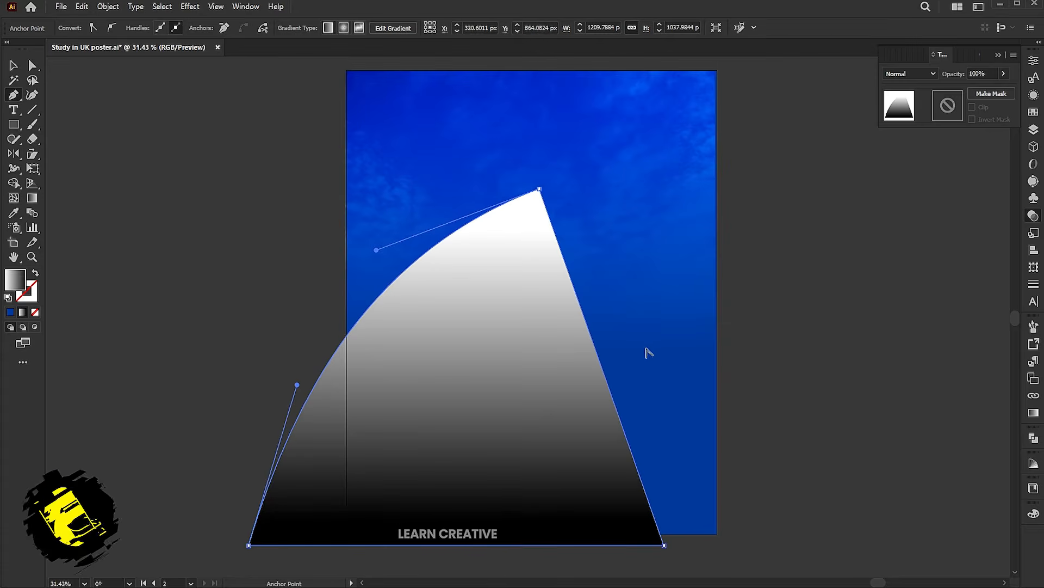
{"action": "left_click_drag", "start_coordinate": [603, 380], "coordinate": [551, 411]}
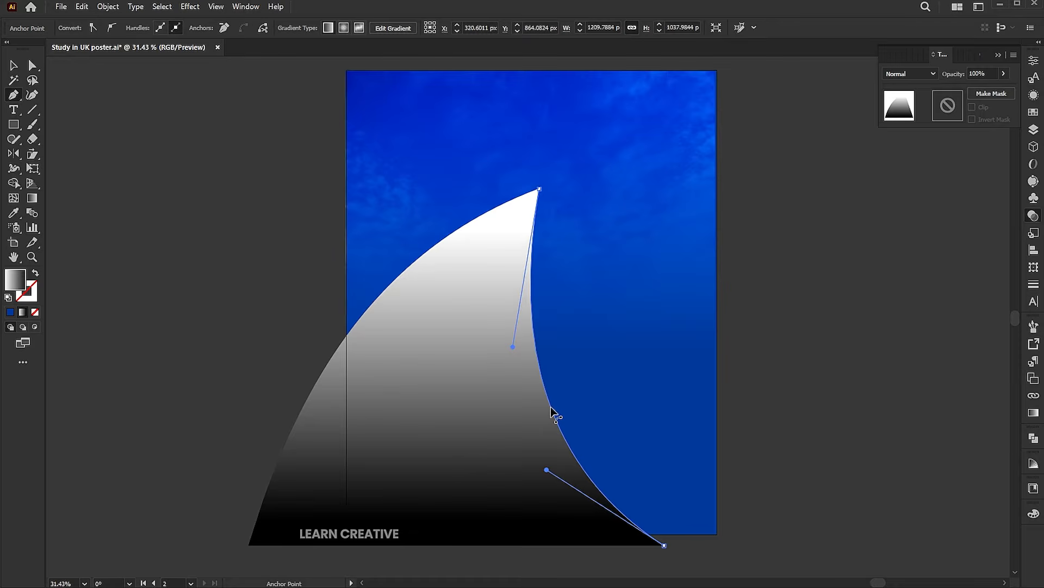
{"action": "key", "text": "v"}
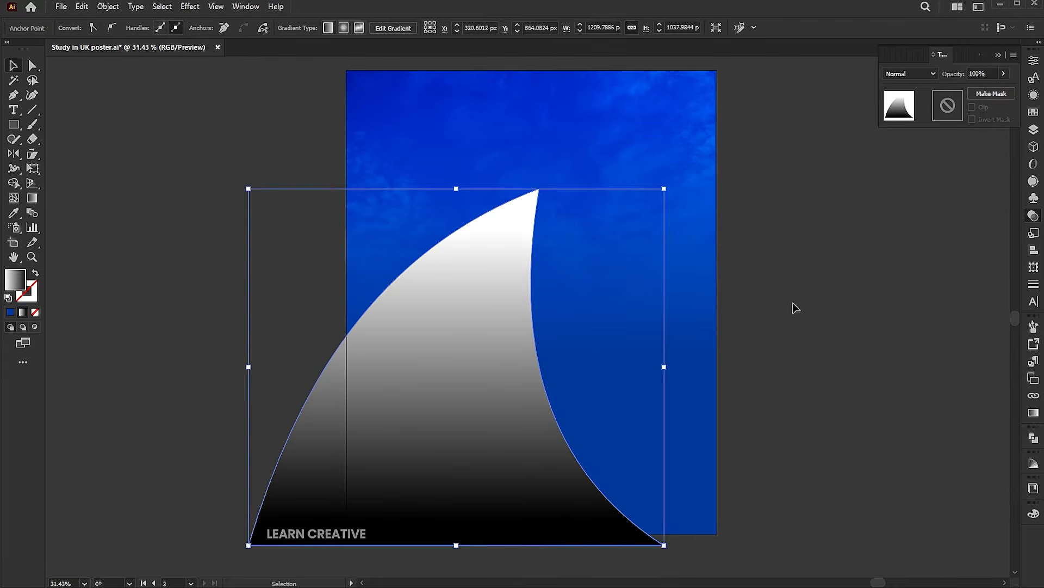
{"action": "left_click", "coordinate": [792, 305]}
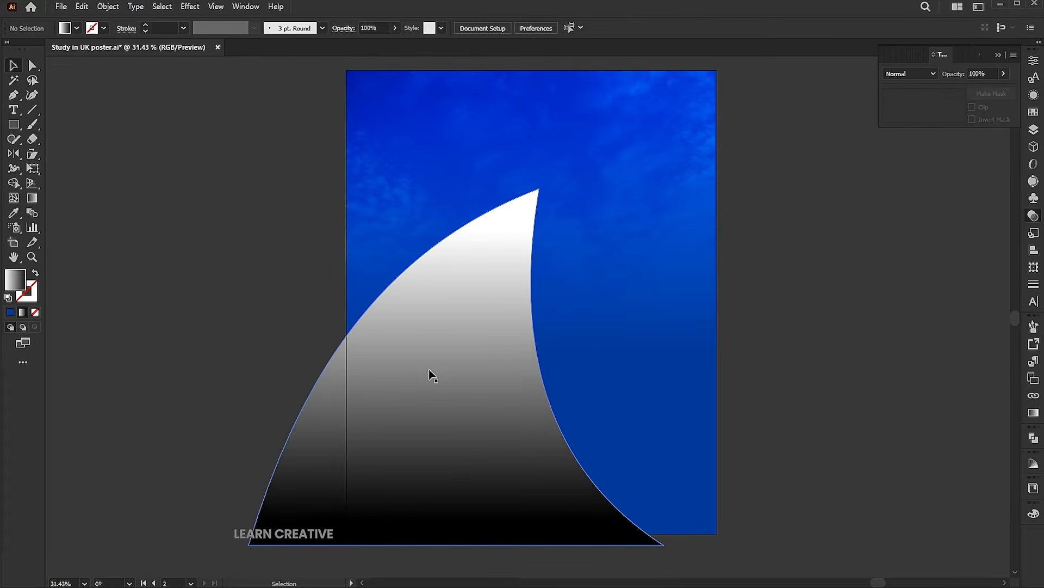
{"action": "left_click_drag", "start_coordinate": [411, 377], "coordinate": [413, 374]}
{"action": "left_click", "coordinate": [805, 259]}
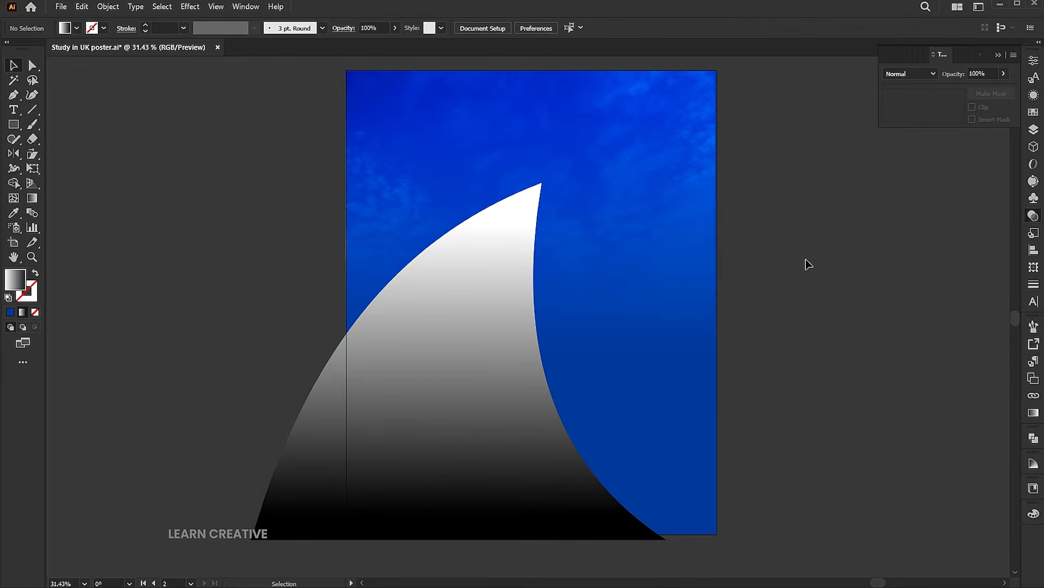
Place the London Big Ben photo on the poster, enlarged and shifted down and left
{"action": "left_click", "coordinate": [62, 6]}
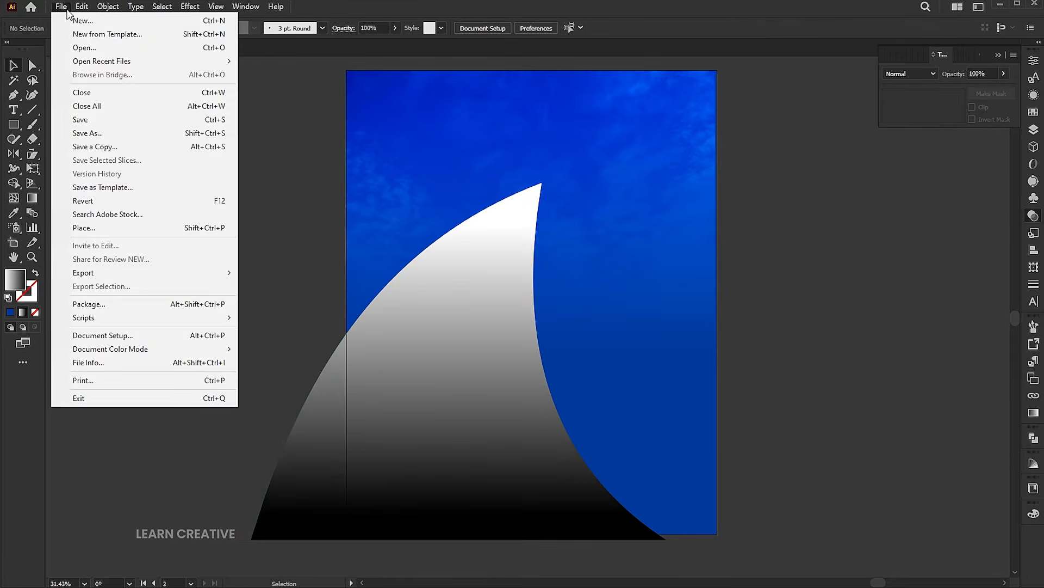
{"action": "left_click", "coordinate": [103, 227]}
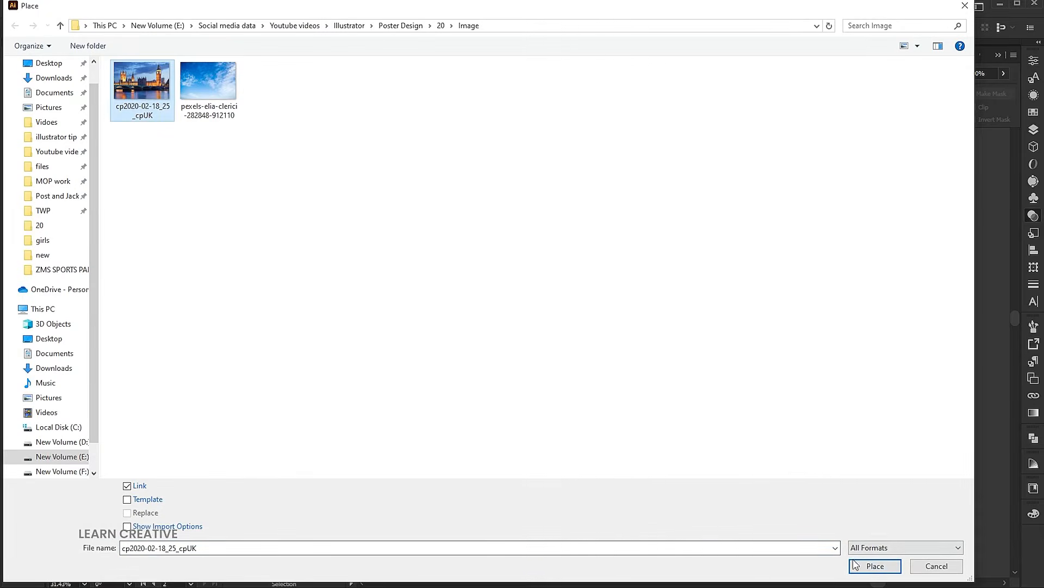
{"action": "left_click", "coordinate": [856, 565]}
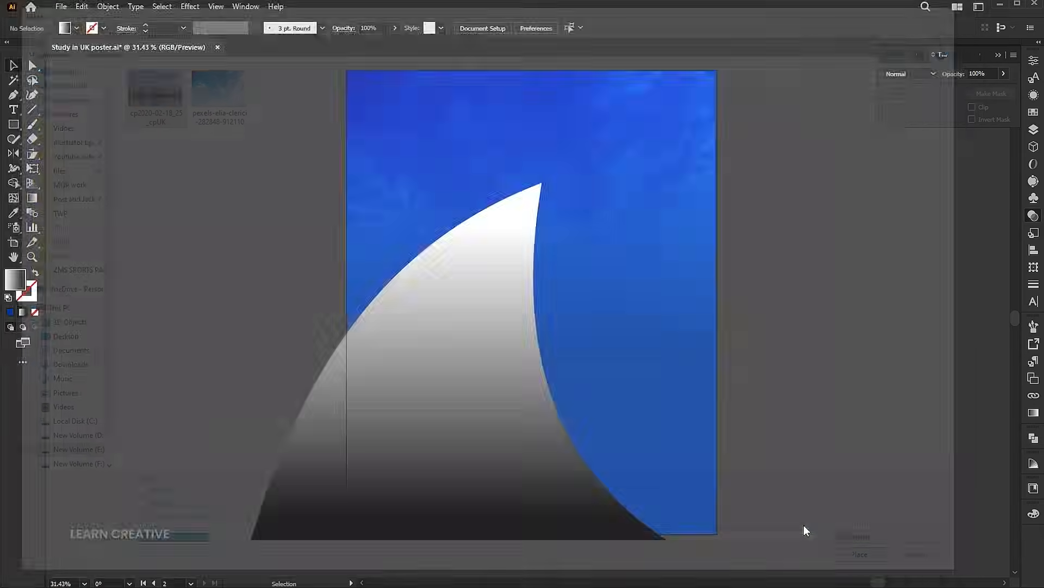
{"action": "left_click_drag", "start_coordinate": [312, 209], "coordinate": [694, 463]}
{"action": "left_click_drag", "start_coordinate": [695, 336], "coordinate": [796, 342]}
{"action": "left_click_drag", "start_coordinate": [738, 336], "coordinate": [556, 374]}
{"action": "left_click_drag", "start_coordinate": [553, 371], "coordinate": [539, 381]}
Send the London photo behind the sail, then clip it inside the sail shape
{"action": "right_click", "coordinate": [559, 274]}
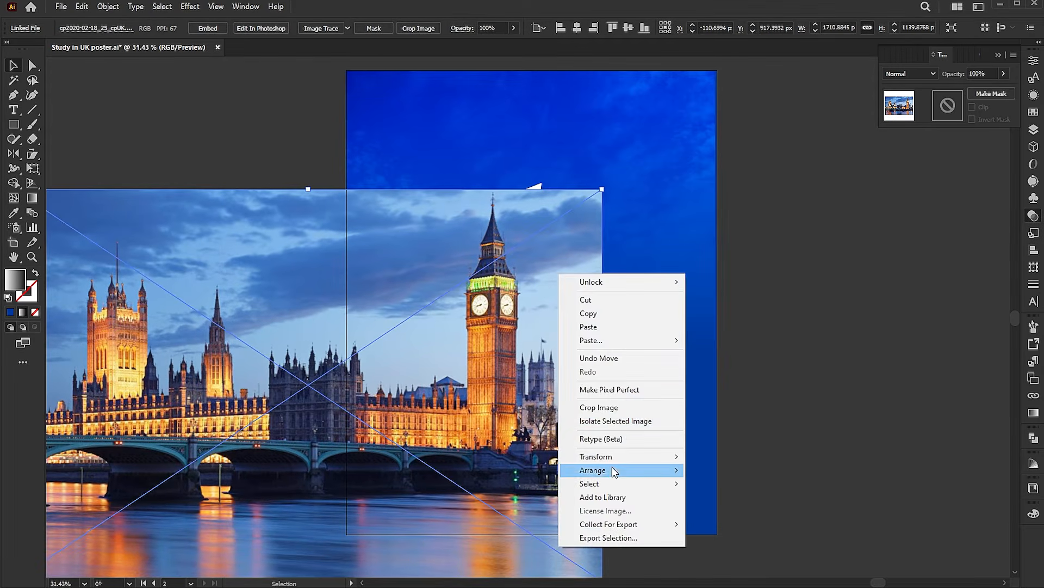
{"action": "mouse_move", "coordinate": [659, 470]}
{"action": "left_click", "coordinate": [723, 498]}
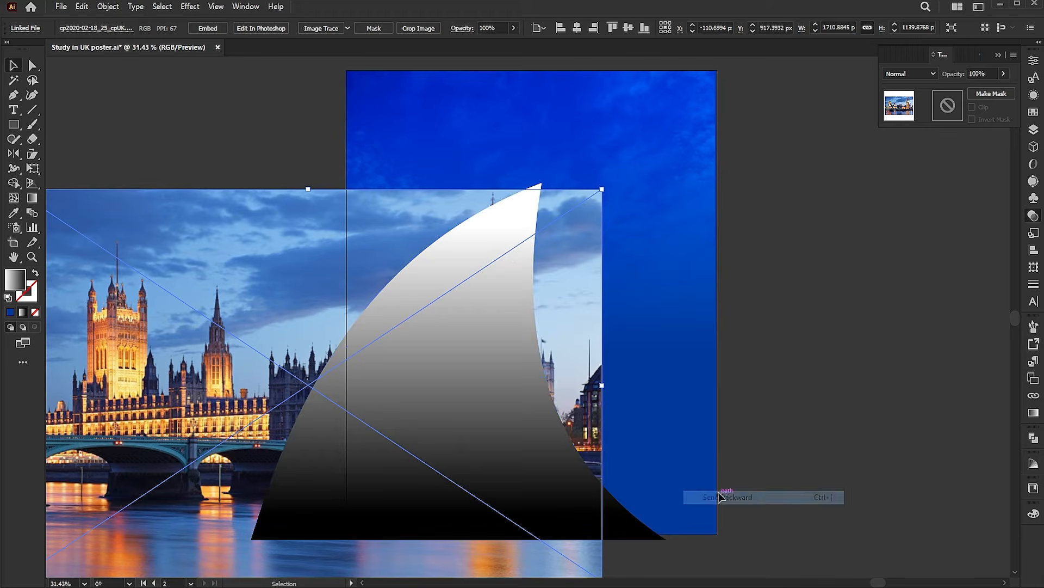
{"action": "left_click", "coordinate": [504, 234], "text": "shift"}
{"action": "right_click", "coordinate": [507, 233]}
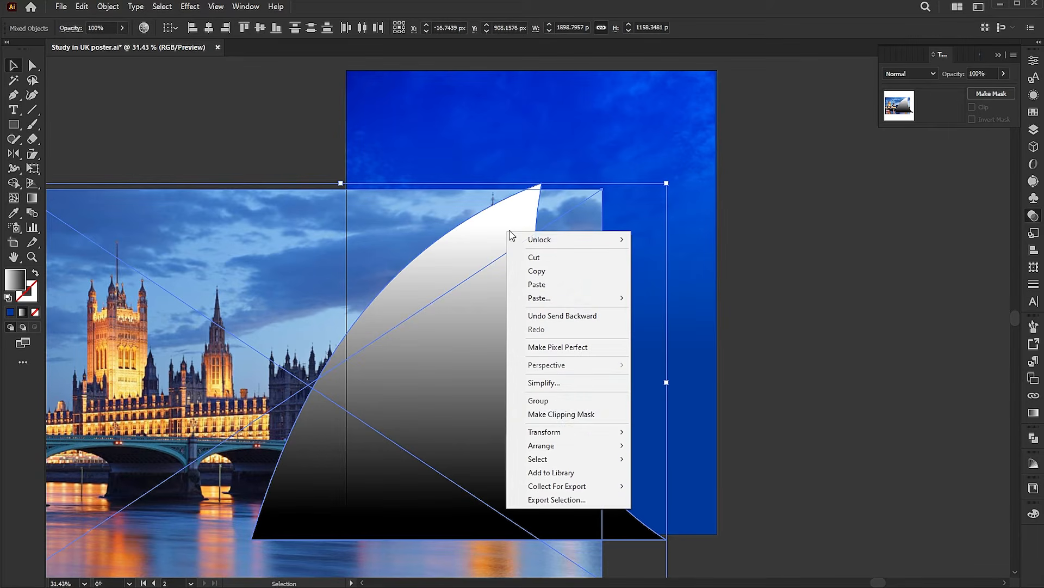
{"action": "left_click", "coordinate": [564, 415]}
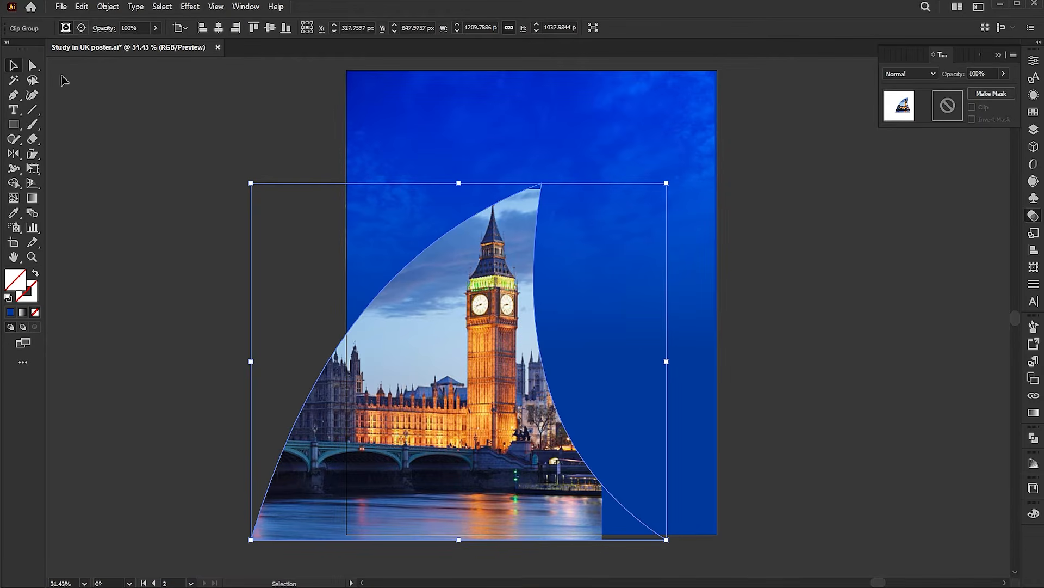
Shift the Big Ben photo down in the sail, paste a copy in front and mirror it rightward
{"action": "left_click", "coordinate": [33, 67]}
{"action": "left_click_drag", "start_coordinate": [484, 345], "coordinate": [486, 357]}
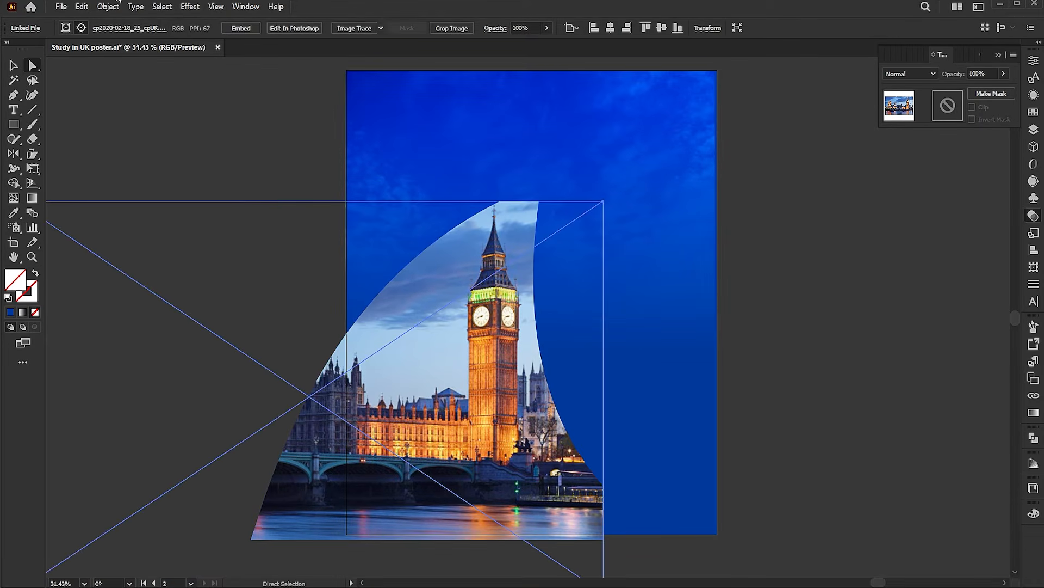
{"action": "left_click", "coordinate": [81, 7]}
{"action": "left_click", "coordinate": [117, 68]}
{"action": "left_click", "coordinate": [81, 7]}
{"action": "left_click", "coordinate": [115, 93]}
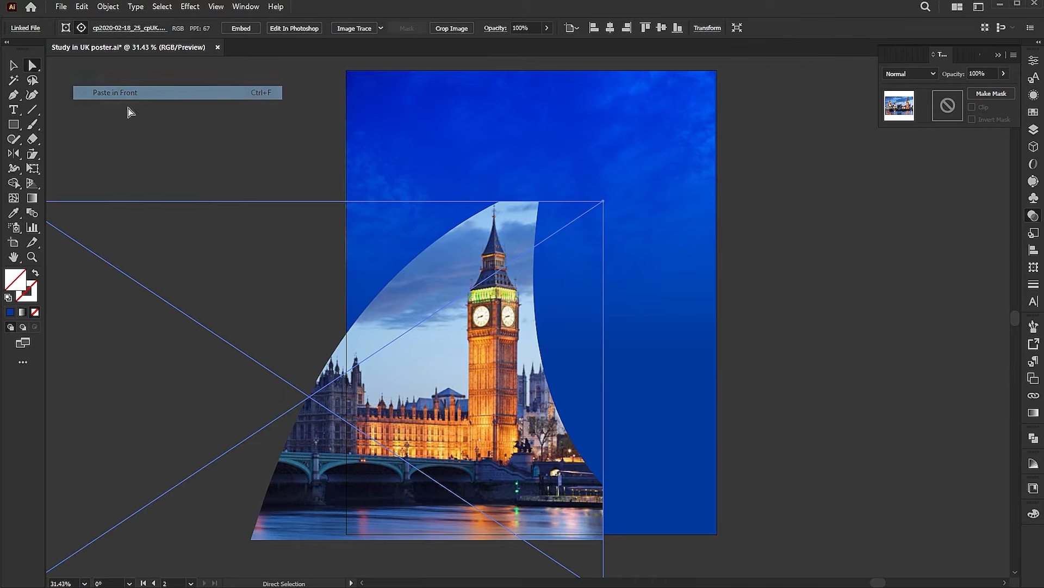
{"action": "key", "text": "z"}
{"action": "left_click_drag", "start_coordinate": [508, 256], "coordinate": [435, 253]}
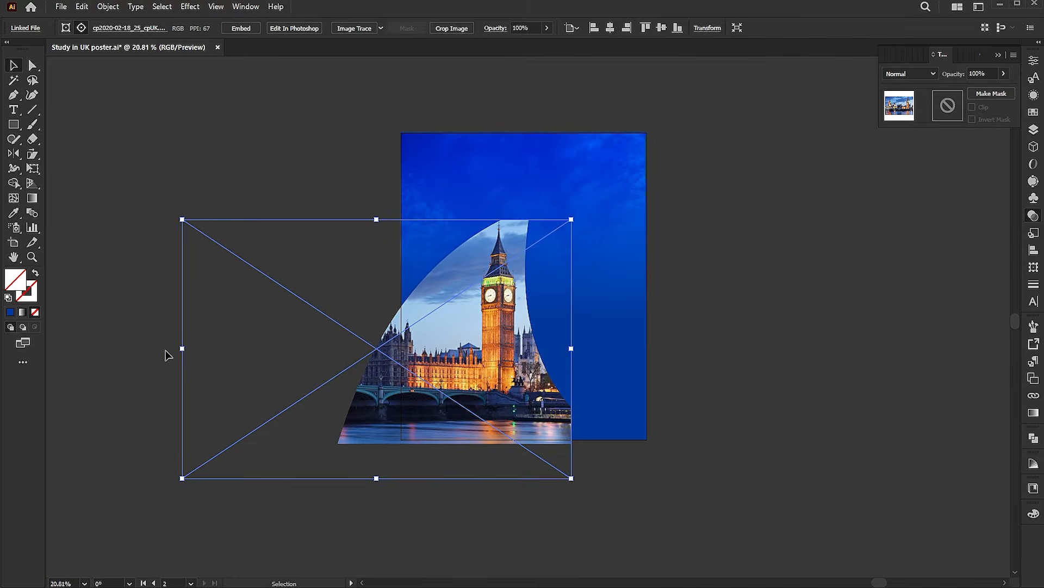
{"action": "left_click_drag", "start_coordinate": [203, 350], "coordinate": [964, 349]}
Paste another Big Ben copy behind the others, drag it into place, and select the sail clip group
{"action": "left_click", "coordinate": [82, 7]}
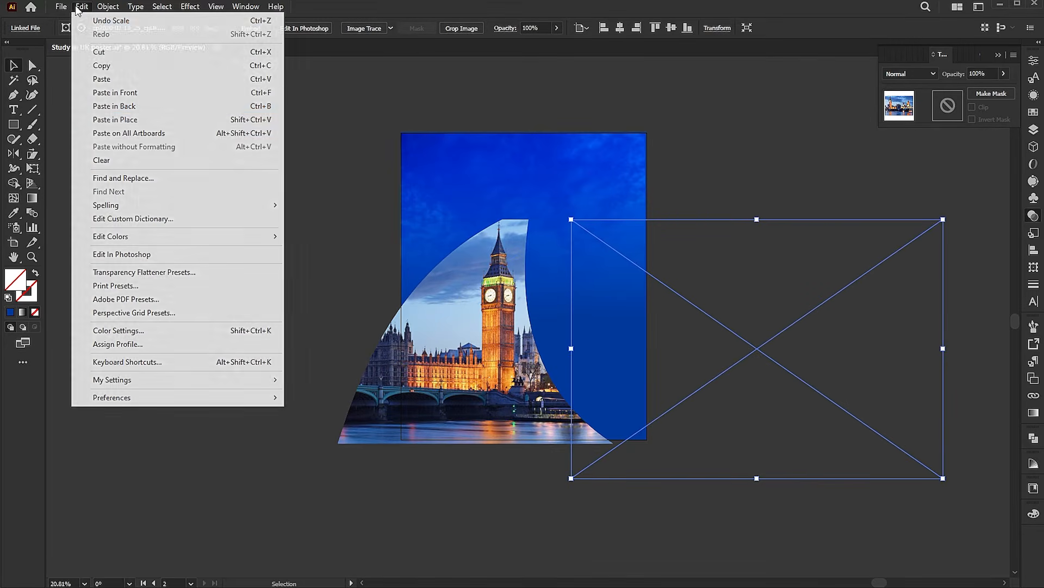
{"action": "left_click", "coordinate": [114, 106]}
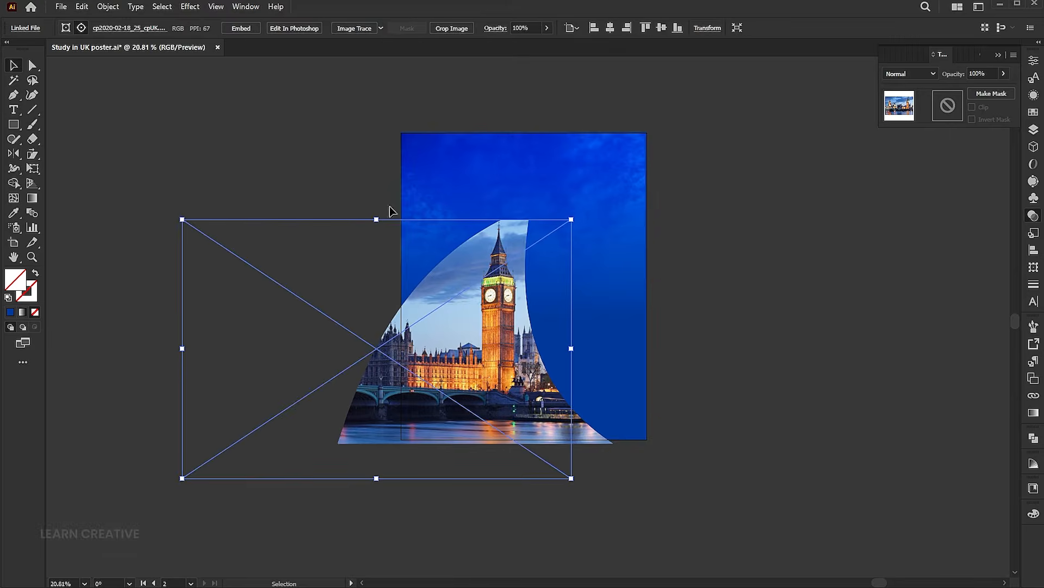
{"action": "left_click_drag", "start_coordinate": [374, 478], "coordinate": [380, 70]}
{"action": "left_click", "coordinate": [835, 326]}
{"action": "key", "text": "z"}
{"action": "left_click_drag", "start_coordinate": [624, 319], "coordinate": [615, 266]}
{"action": "key", "text": "space"}
{"action": "left_click_drag", "start_coordinate": [464, 239], "coordinate": [476, 239]}
{"action": "key", "text": "v"}
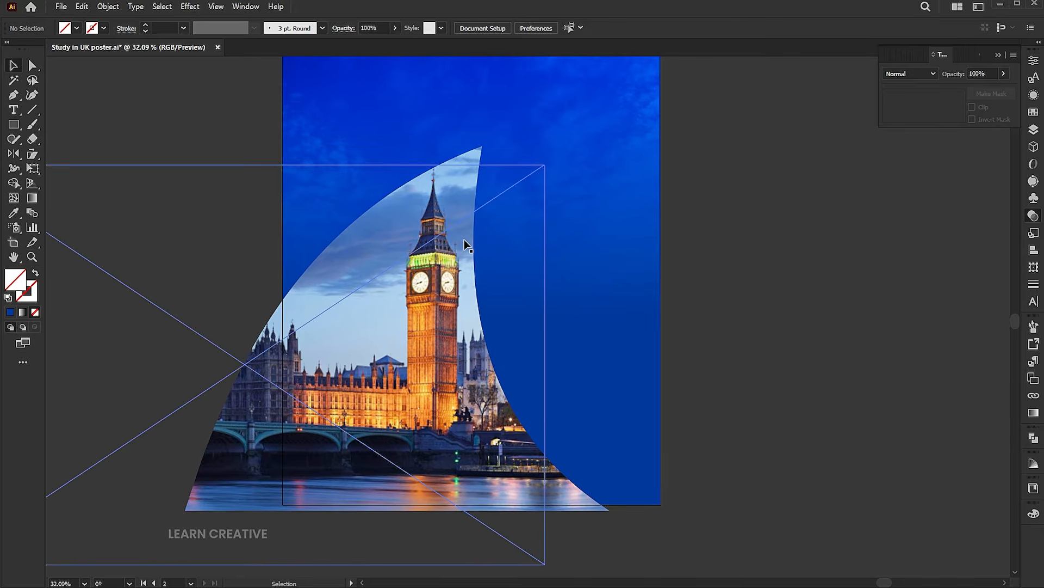
{"action": "left_click", "coordinate": [465, 239]}
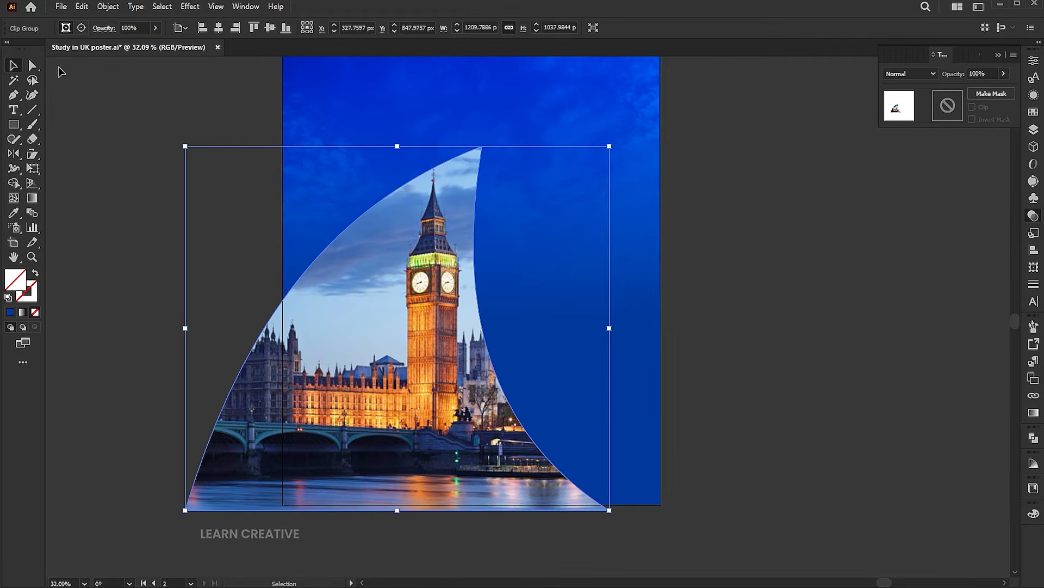
Reshape the sail's left and right curves from their anchors, then enter isolation mode on the sail group
{"action": "key", "text": "a"}
{"action": "left_click", "coordinate": [185, 510]}
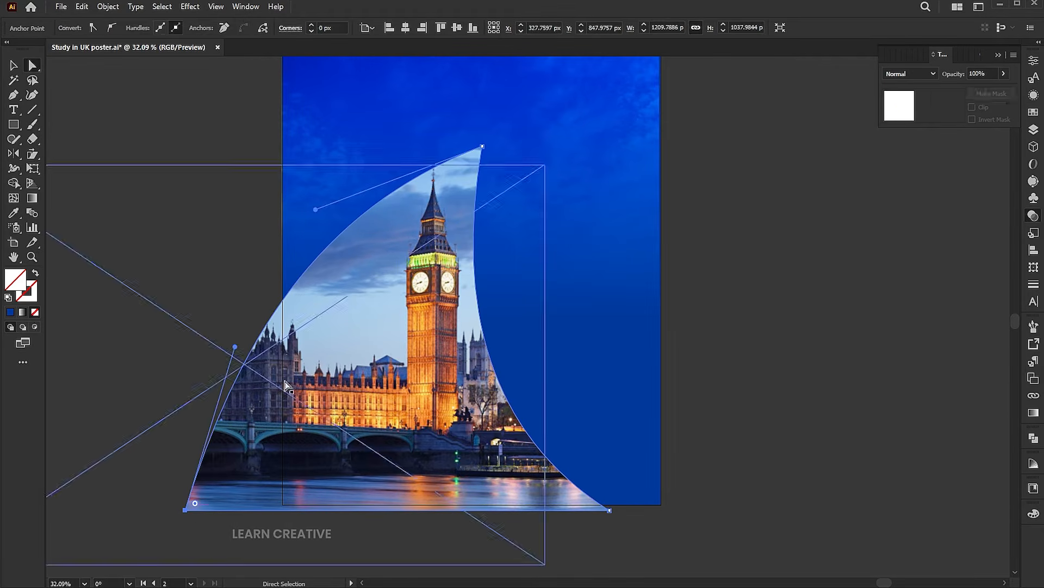
{"action": "left_click_drag", "start_coordinate": [235, 347], "coordinate": [215, 400]}
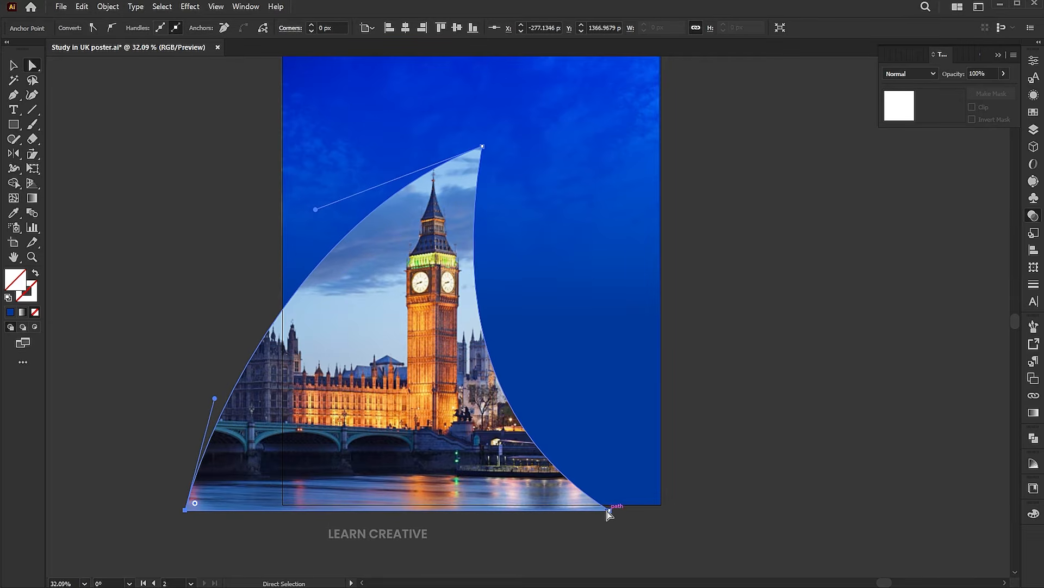
{"action": "left_click", "coordinate": [482, 147]}
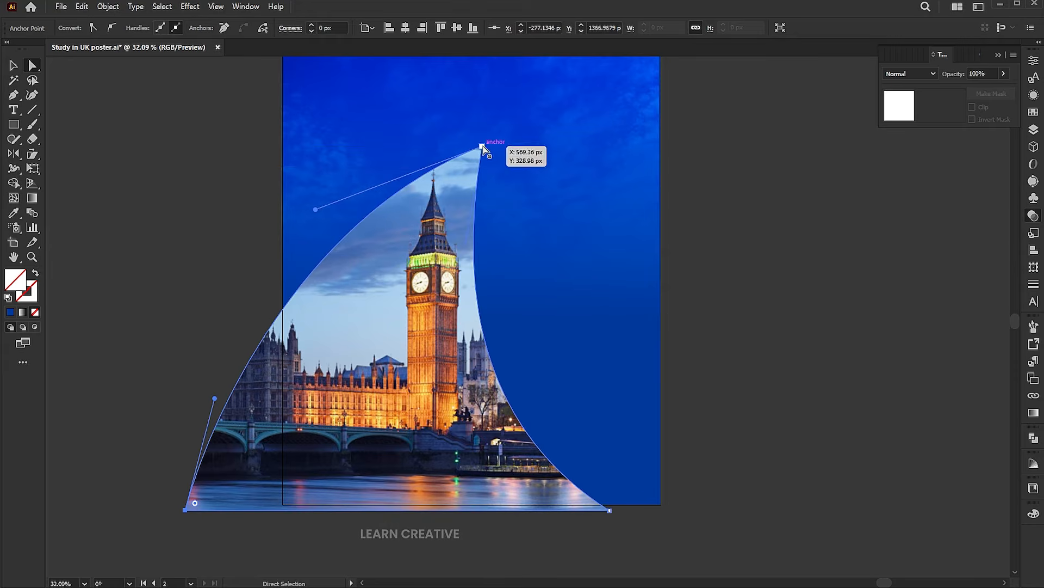
{"action": "left_click_drag", "start_coordinate": [455, 309], "coordinate": [451, 276]}
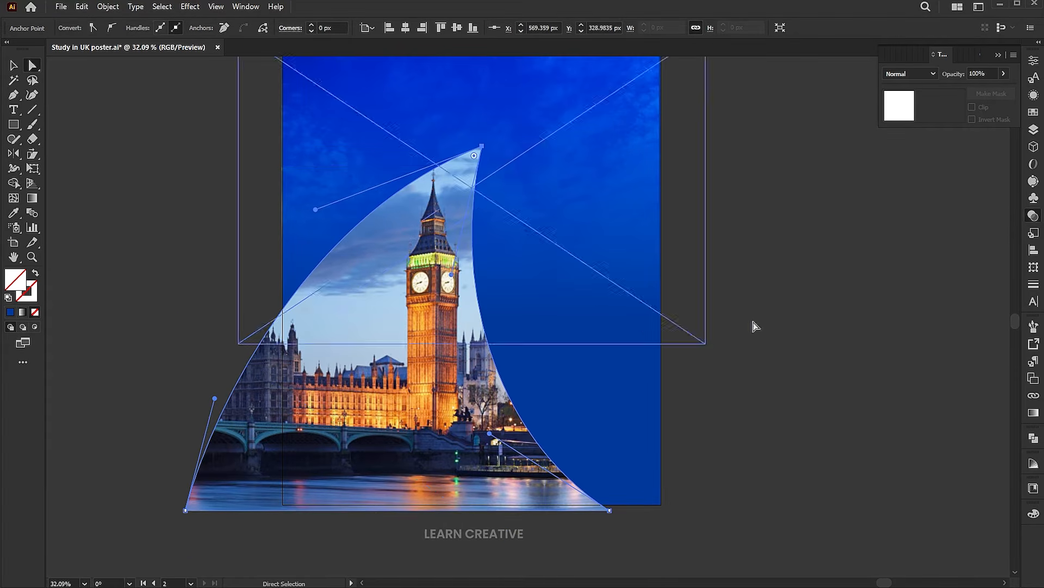
{"action": "left_click", "coordinate": [827, 321]}
{"action": "key", "text": "v"}
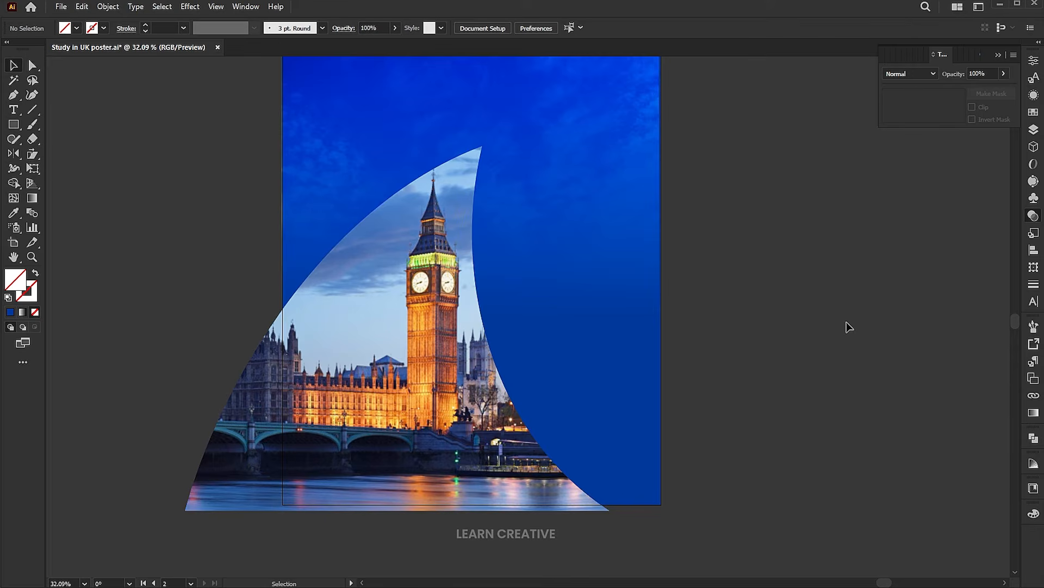
{"action": "double_click", "coordinate": [381, 309]}
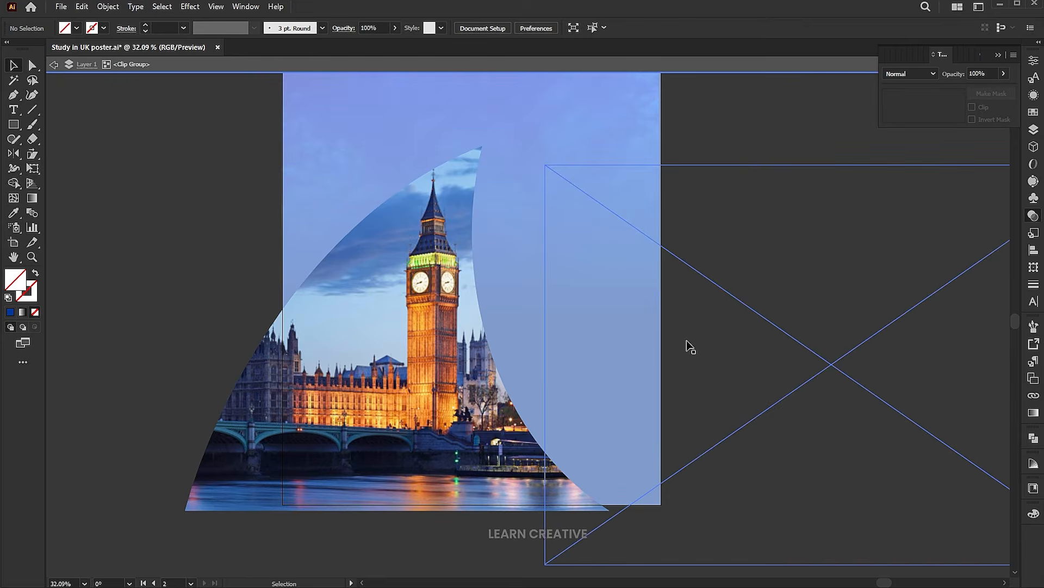
Draw a closed crescent shape with the Pen tool along the sail's right edge
{"action": "left_click", "coordinate": [16, 98]}
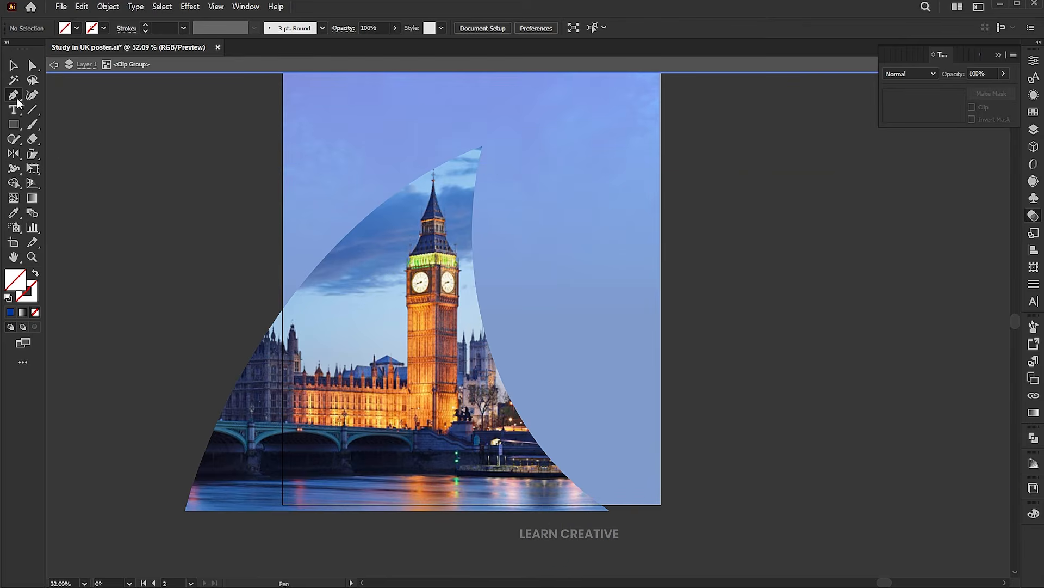
{"action": "scroll", "coordinate": [340, 287], "scroll_direction": "down", "scroll_amount": 1}
{"action": "key", "text": "z"}
{"action": "left_click_drag", "start_coordinate": [507, 276], "coordinate": [485, 267]}
{"action": "key", "text": "p"}
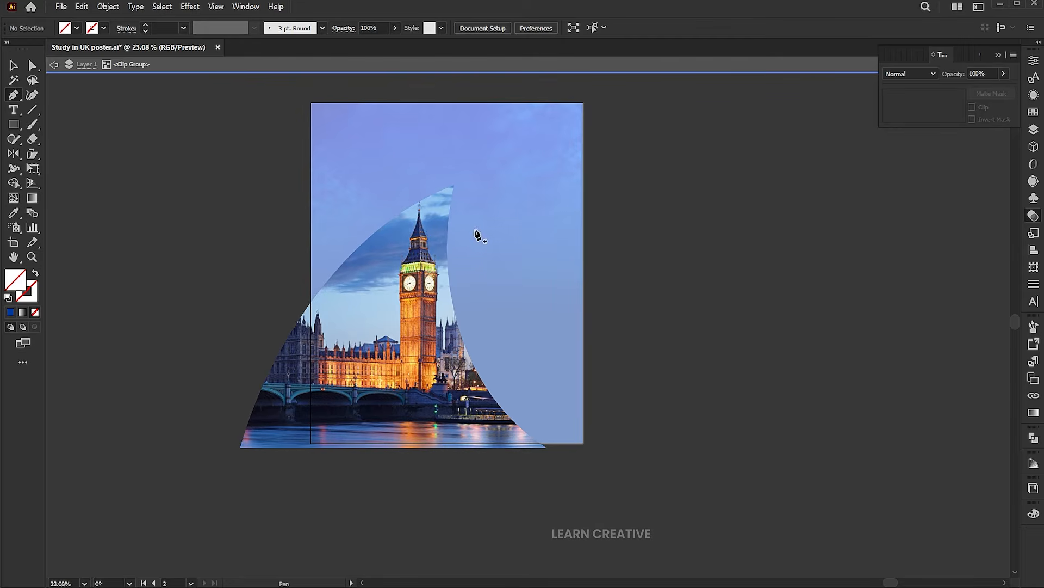
{"action": "left_click_drag", "start_coordinate": [465, 185], "coordinate": [444, 154]}
{"action": "left_click", "coordinate": [438, 137]}
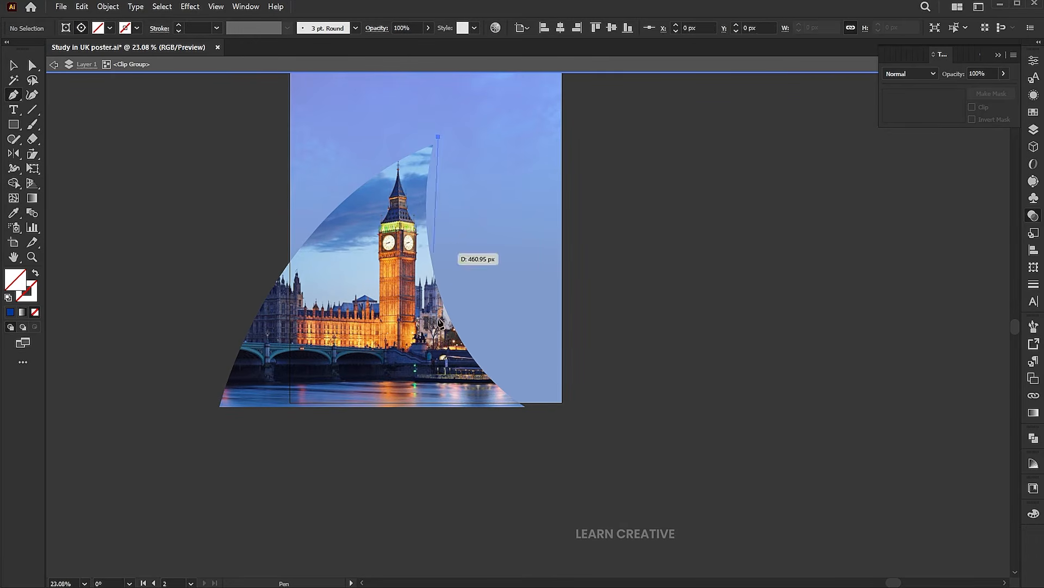
{"action": "left_click_drag", "start_coordinate": [476, 420], "coordinate": [599, 534]}
{"action": "left_click", "coordinate": [477, 420]}
{"action": "left_click", "coordinate": [543, 415]}
{"action": "left_click", "coordinate": [551, 346]}
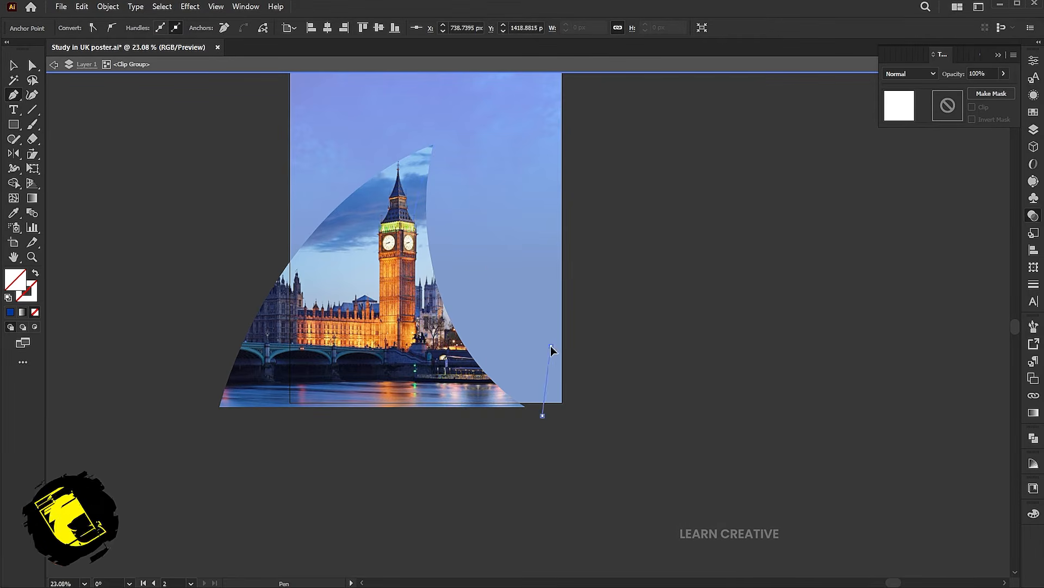
{"action": "left_click", "coordinate": [466, 229]}
{"action": "left_click", "coordinate": [438, 137]}
Fill the crescent shape with white
{"action": "key", "text": "v"}
{"action": "left_click", "coordinate": [10, 312]}
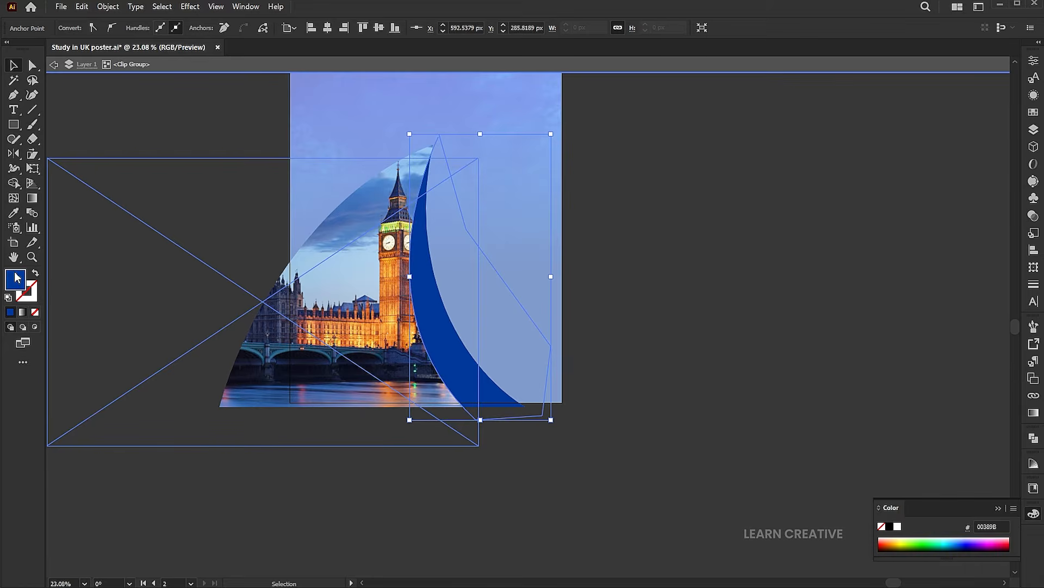
{"action": "double_click", "coordinate": [16, 278]}
{"action": "left_click_drag", "start_coordinate": [724, 163], "coordinate": [691, 134]}
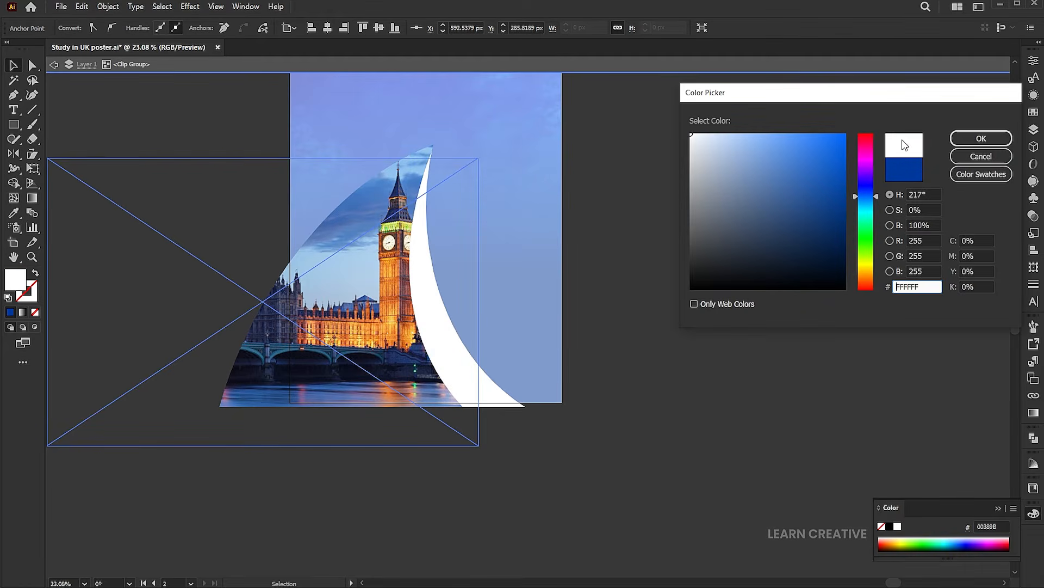
{"action": "left_click", "coordinate": [969, 143]}
Blend the white crescent with Overlay mode at 30% opacity
{"action": "left_click", "coordinate": [1034, 216]}
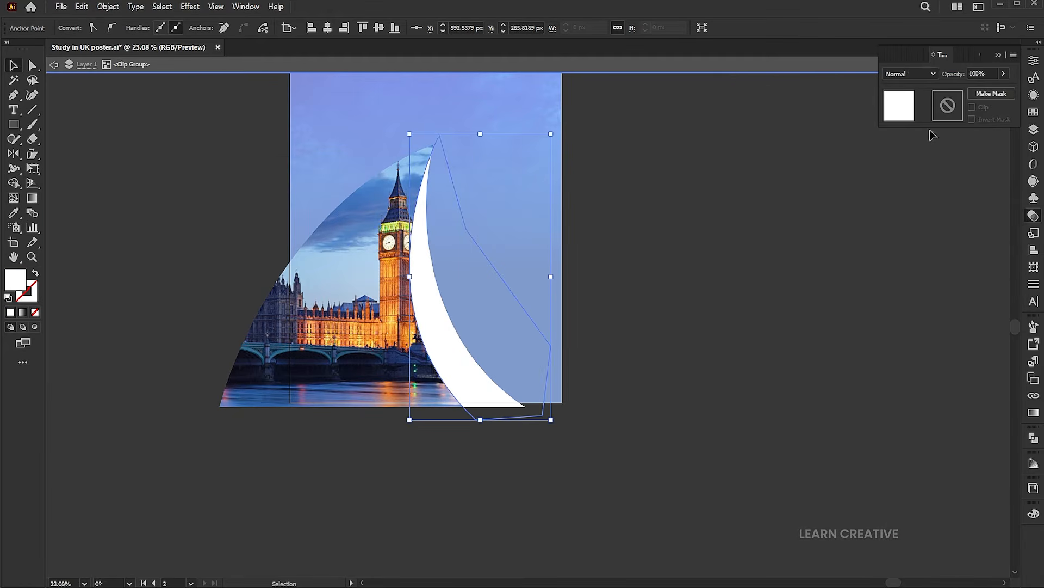
{"action": "left_click", "coordinate": [904, 76]}
{"action": "left_click", "coordinate": [907, 191]}
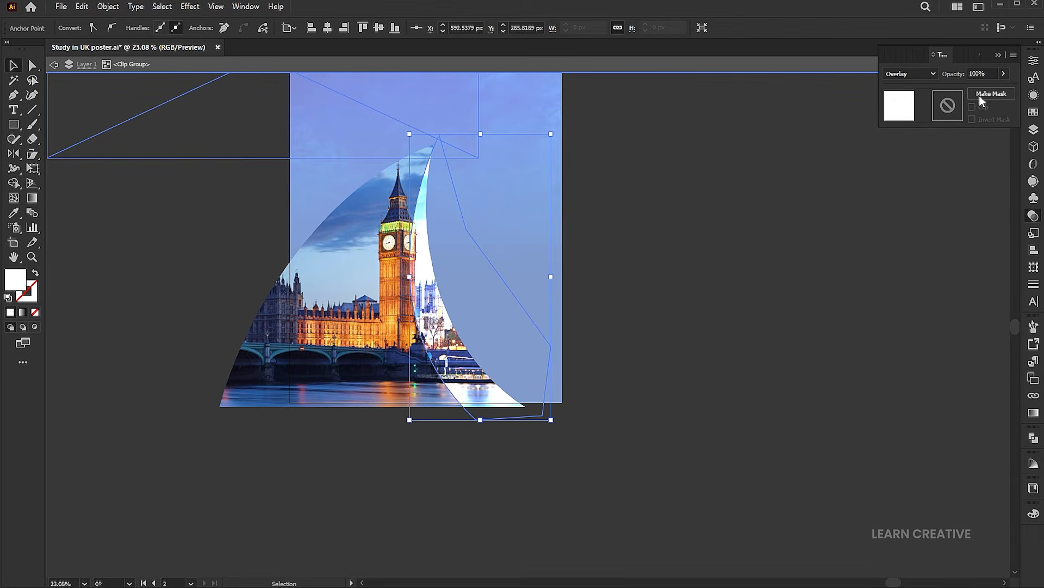
{"action": "double_click", "coordinate": [992, 71]}
{"action": "type", "text": "30"}
{"action": "key", "text": "Return"}
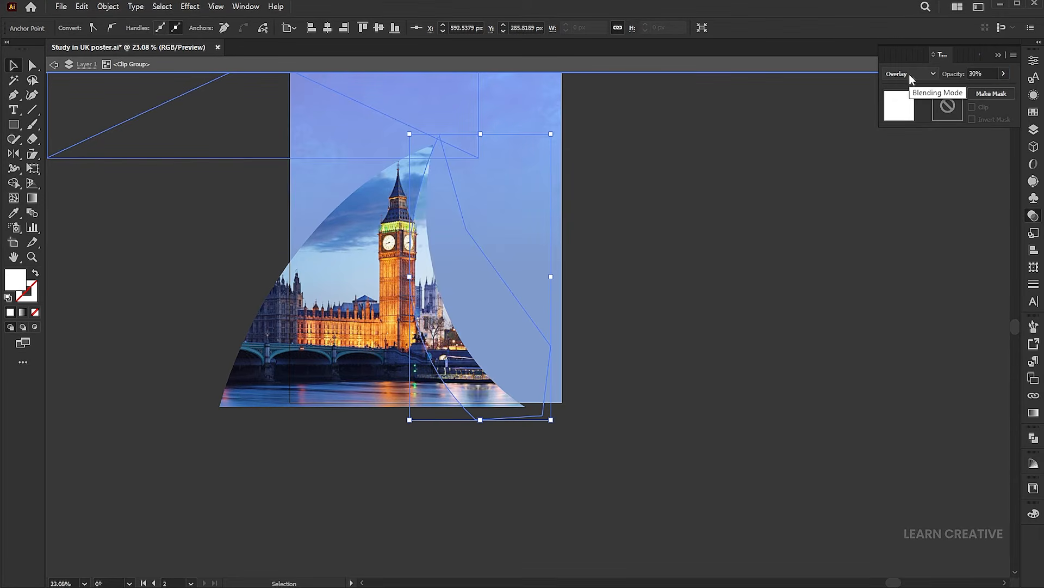
{"action": "left_click", "coordinate": [778, 340]}
{"action": "left_click", "coordinate": [690, 524]}
{"action": "left_click_drag", "start_coordinate": [546, 236], "coordinate": [571, 322]}
Exit the sail group's isolation mode and bring the airplane artwork above the poster into view
{"action": "key", "text": "v"}
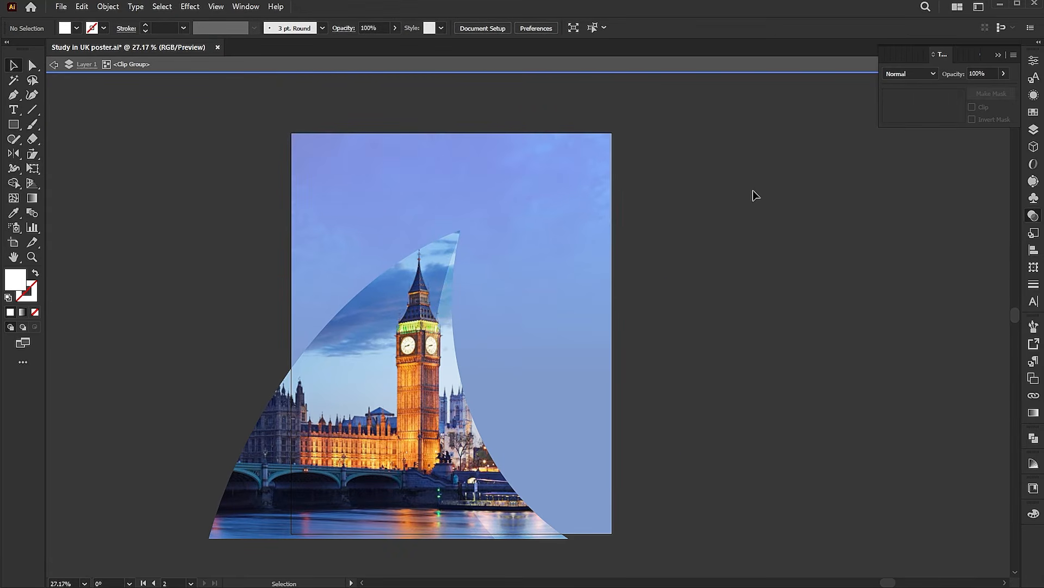
{"action": "double_click", "coordinate": [743, 210]}
{"action": "left_click", "coordinate": [612, 259]}
{"action": "left_click_drag", "start_coordinate": [647, 277], "coordinate": [687, 289]}
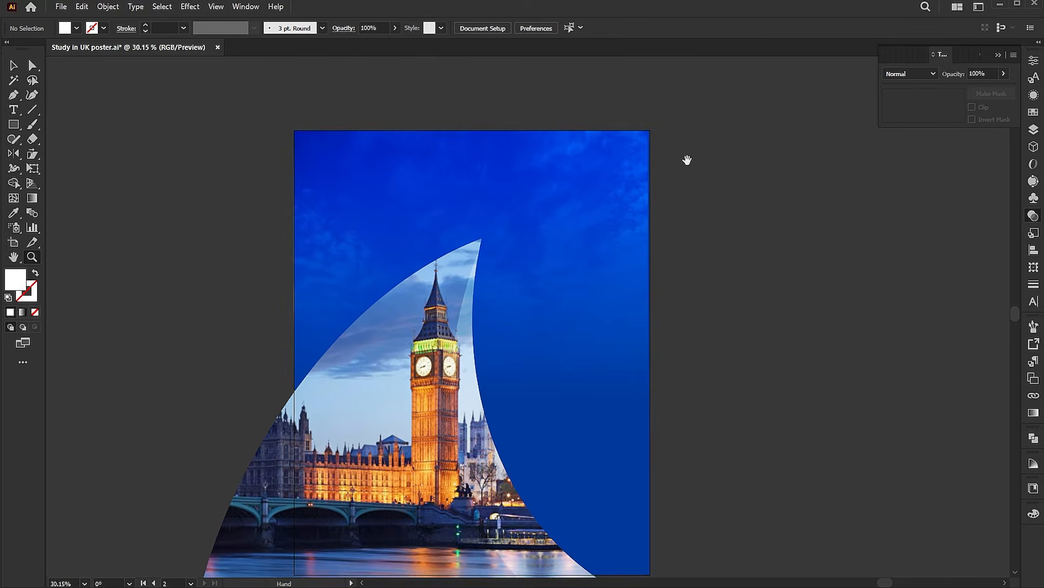
{"action": "left_click_drag", "start_coordinate": [687, 169], "coordinate": [680, 354]}
{"action": "left_click_drag", "start_coordinate": [569, 96], "coordinate": [602, 262]}
Bring the airplane to the front and move it onto the poster just above the sail's tip
{"action": "key", "text": "v"}
{"action": "left_click_drag", "start_coordinate": [432, 212], "coordinate": [561, 369]}
{"action": "scroll", "coordinate": [561, 370], "scroll_direction": "down", "scroll_amount": 5}
{"action": "right_click", "coordinate": [566, 142]}
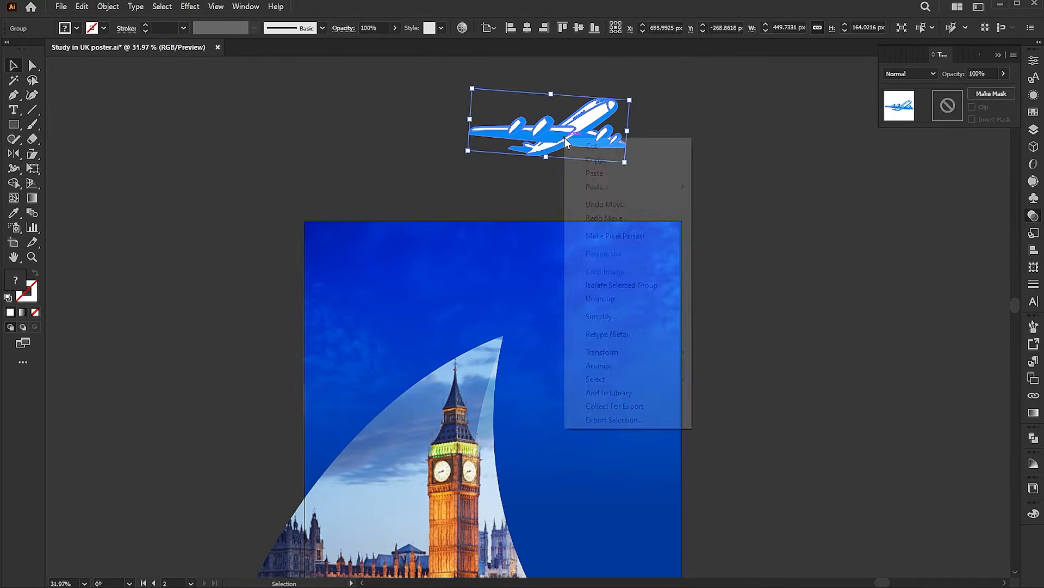
{"action": "mouse_move", "coordinate": [626, 366]}
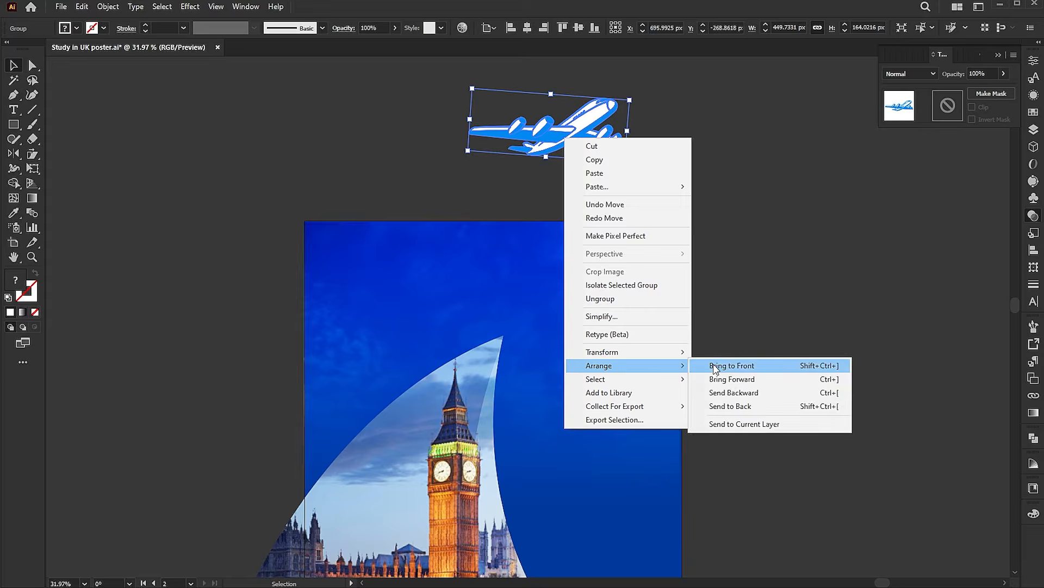
{"action": "left_click", "coordinate": [715, 365]}
{"action": "left_click_drag", "start_coordinate": [562, 126], "coordinate": [531, 321]}
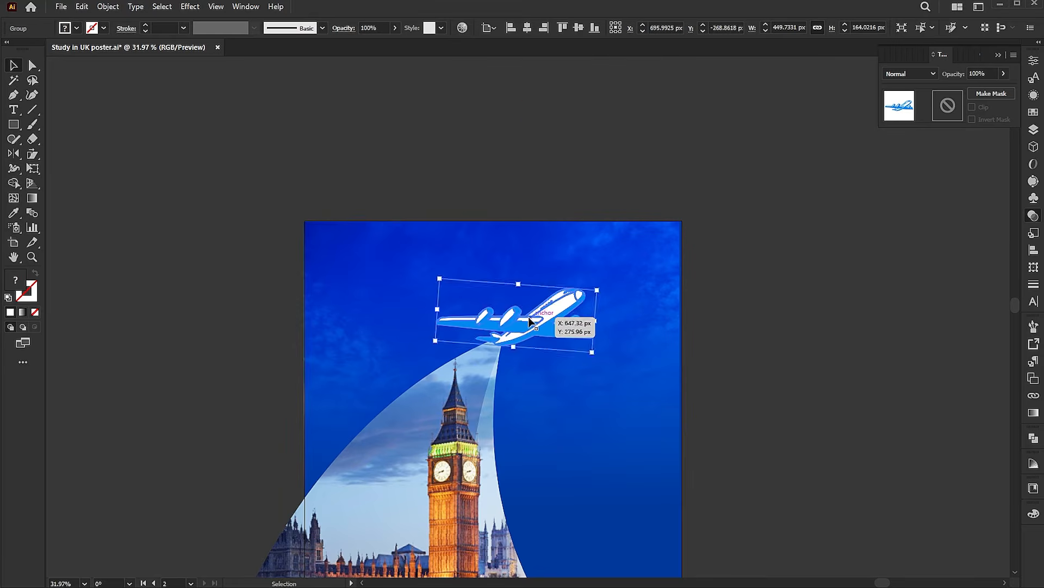
{"action": "scroll", "coordinate": [531, 321], "scroll_direction": "down", "scroll_amount": 3}
{"action": "left_click_drag", "start_coordinate": [557, 190], "coordinate": [548, 189]}
Select the cloudy sky overlay image and lower its opacity to 60%
{"action": "left_click", "coordinate": [781, 212]}
{"action": "key", "text": "space"}
{"action": "left_click_drag", "start_coordinate": [740, 238], "coordinate": [749, 196]}
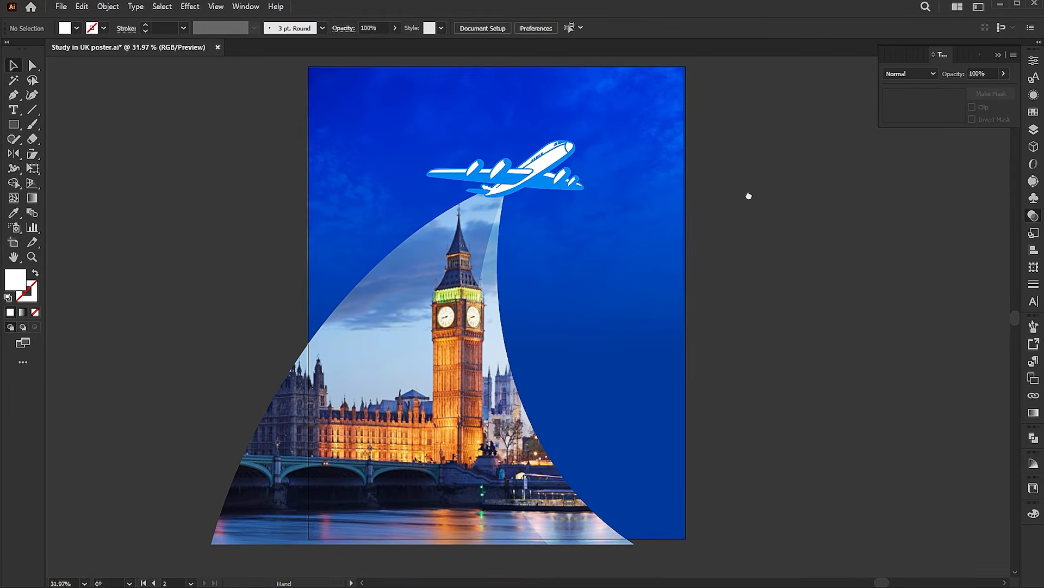
{"action": "left_click", "coordinate": [643, 130]}
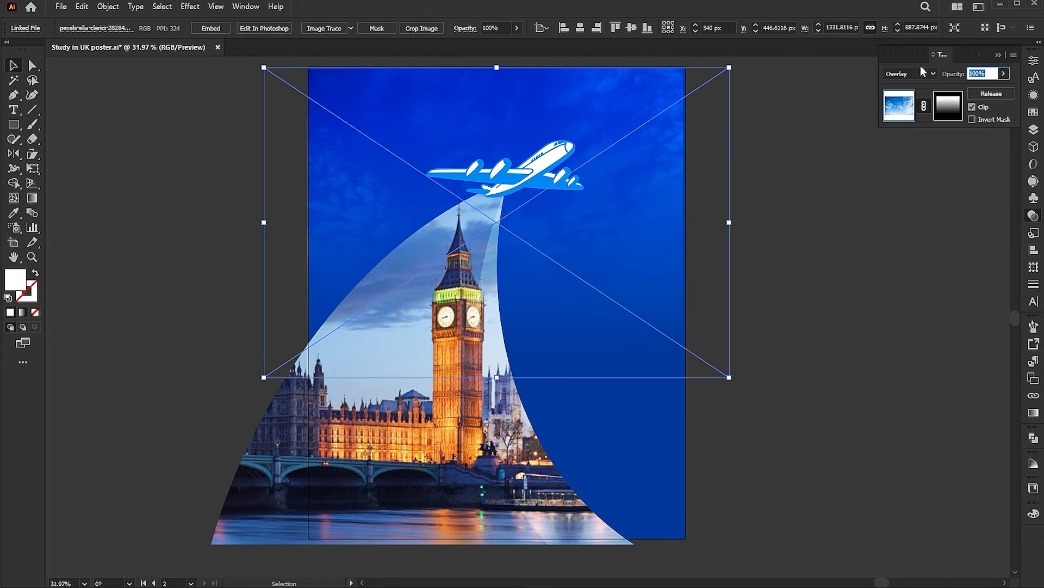
{"action": "type", "text": "60"}
{"action": "key", "text": "Return"}
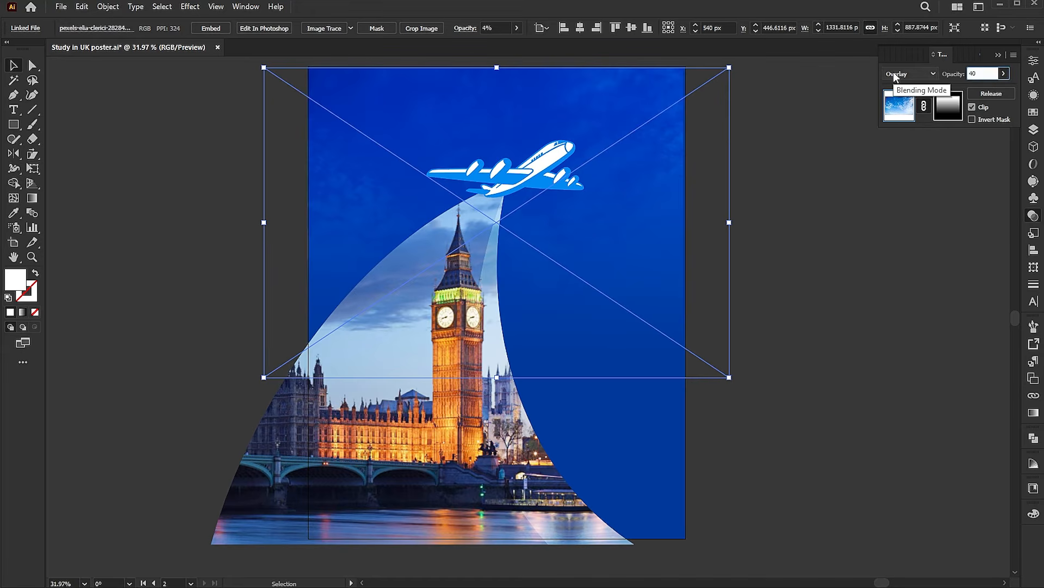
{"action": "left_click", "coordinate": [741, 341]}
{"action": "key", "text": "t"}
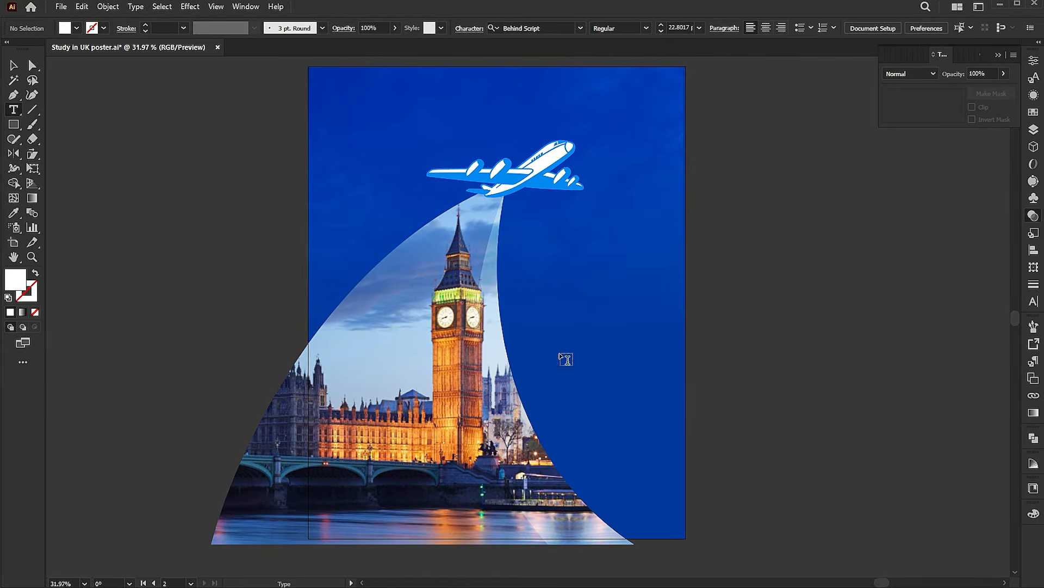
Type 'Study in' to the right of Big Ben and scale it up to headline size
{"action": "left_click", "coordinate": [557, 262]}
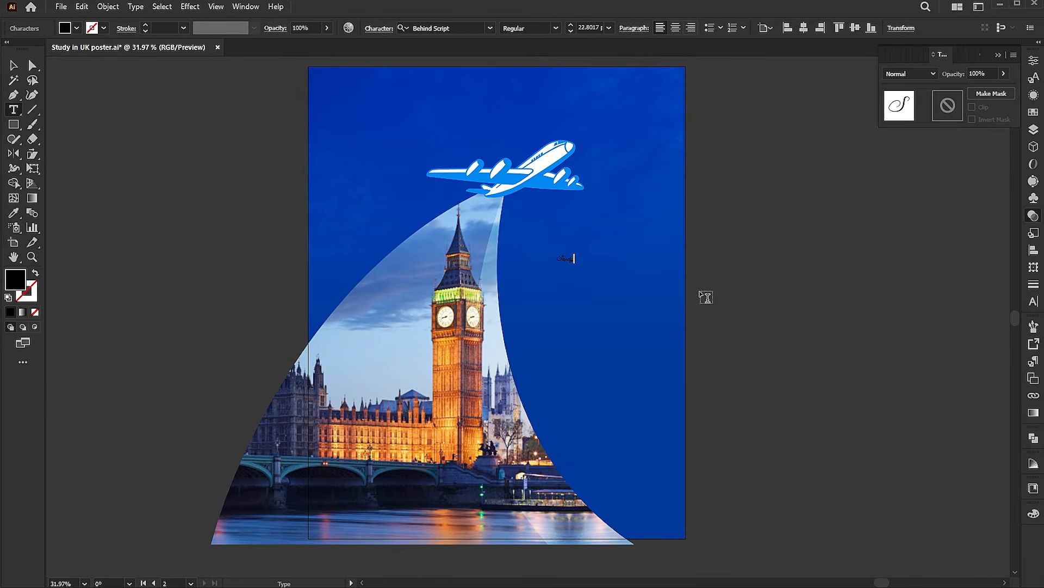
{"action": "type", "text": "Study in"}
{"action": "key", "text": "Escape"}
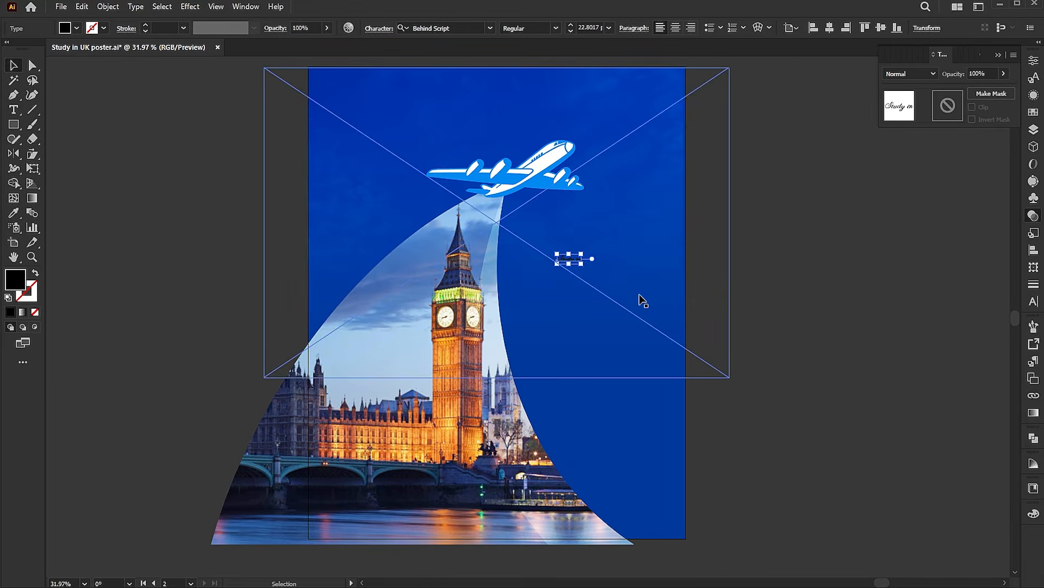
{"action": "scroll", "coordinate": [681, 303], "scroll_direction": "up", "scroll_amount": 1}
{"action": "left_click_drag", "start_coordinate": [574, 259], "coordinate": [622, 278]}
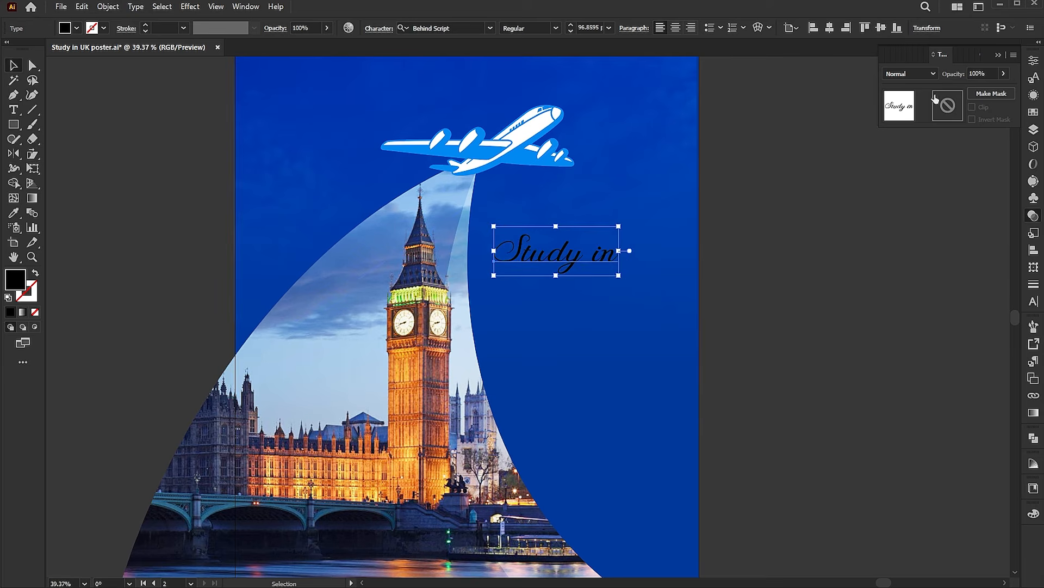
Fill the Study in text pure white and move it just below the airplane
{"action": "double_click", "coordinate": [18, 282]}
{"action": "left_click_drag", "start_coordinate": [691, 237], "coordinate": [669, 109]}
{"action": "left_click", "coordinate": [962, 139]}
{"action": "left_click_drag", "start_coordinate": [588, 251], "coordinate": [592, 218]}
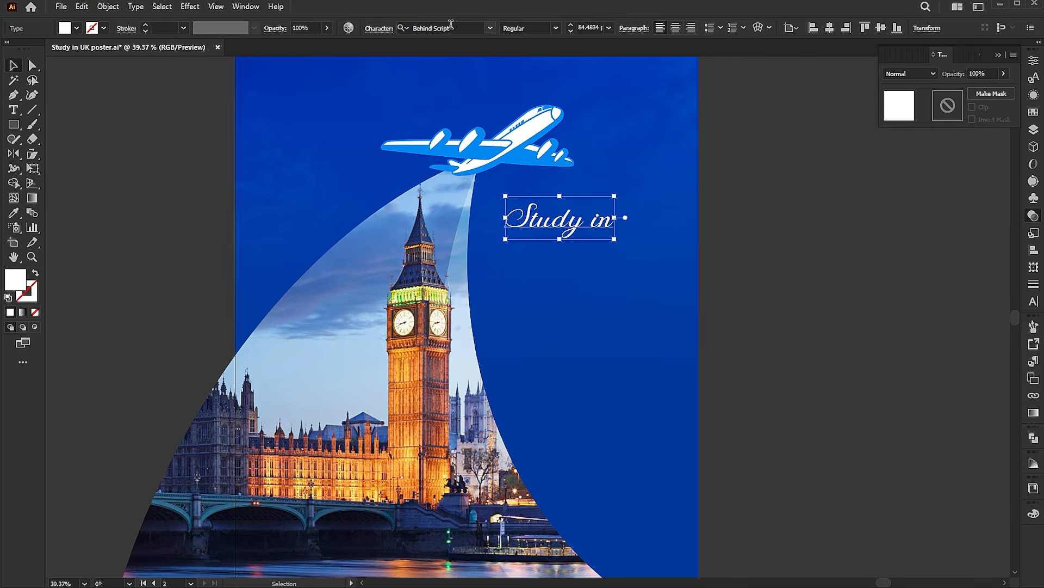
Duplicate Study in lower down, retype it as 'uk' and change it to uppercase
{"action": "left_click_drag", "start_coordinate": [595, 226], "coordinate": [575, 278]}
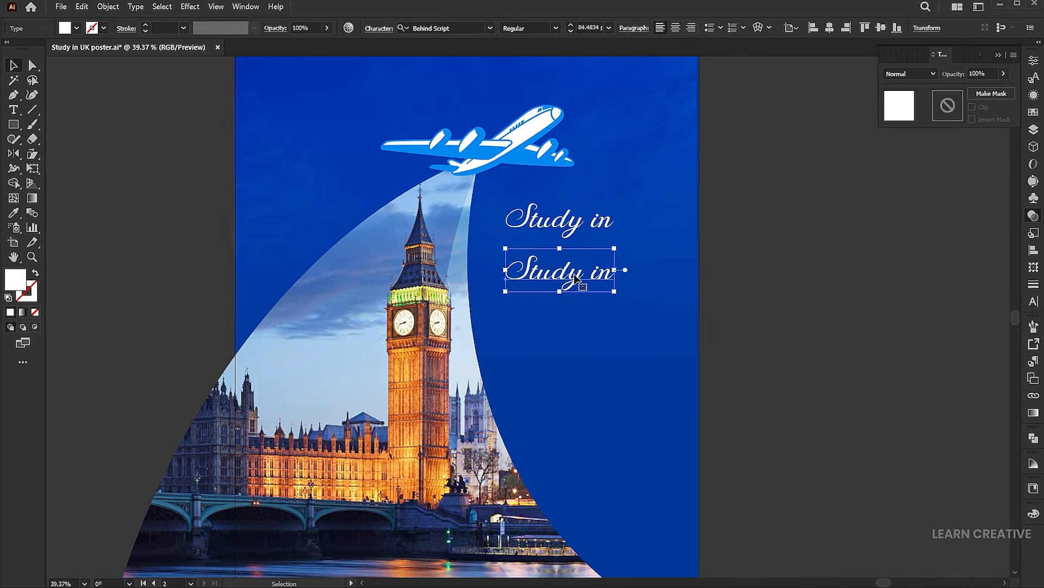
{"action": "double_click", "coordinate": [620, 291]}
{"action": "key", "text": "ctrl+a"}
{"action": "type", "text": "uk"}
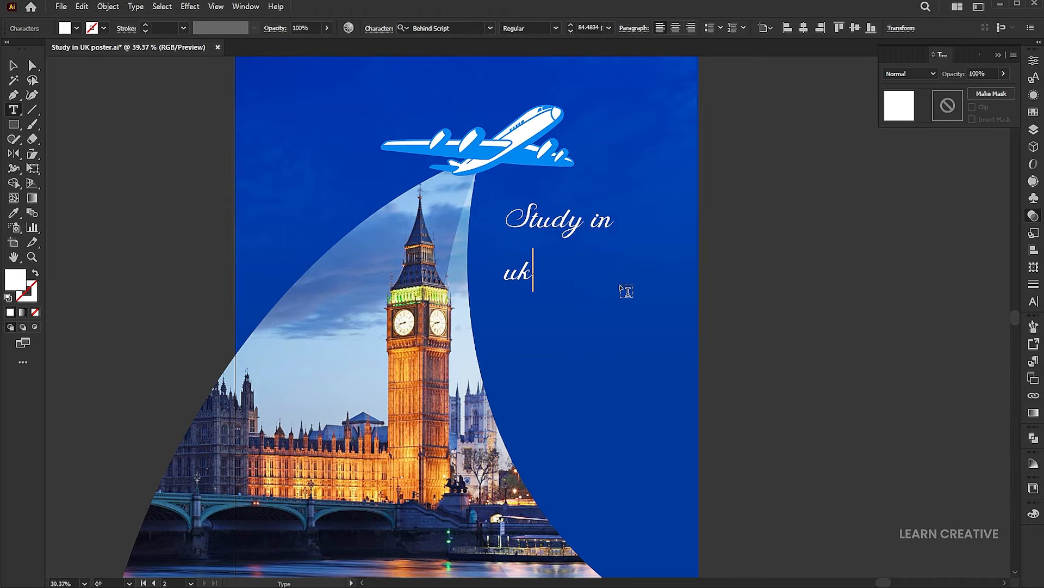
{"action": "key", "text": "Escape"}
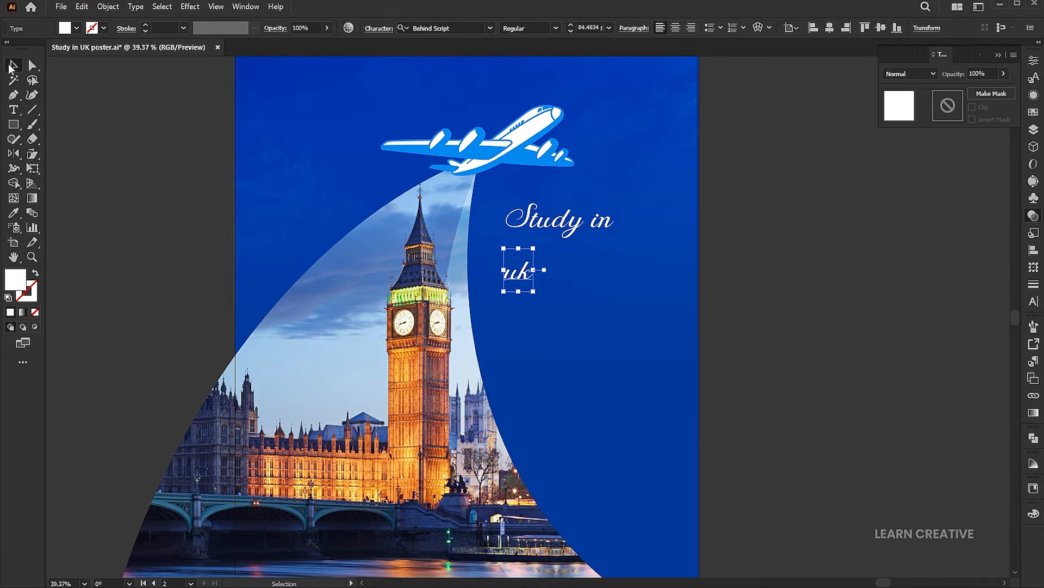
{"action": "left_click", "coordinate": [135, 6]}
{"action": "mouse_move", "coordinate": [185, 196]}
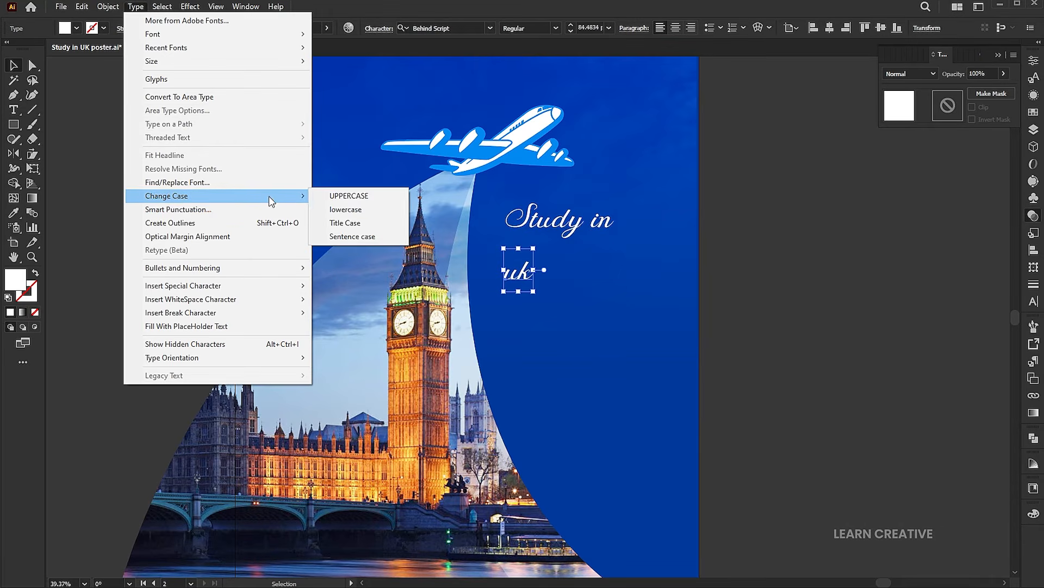
{"action": "left_click", "coordinate": [340, 194]}
Set UK in Montserrat Black, enlarge it under Study in, and fill it with the airplane's blue
{"action": "left_click", "coordinate": [446, 30]}
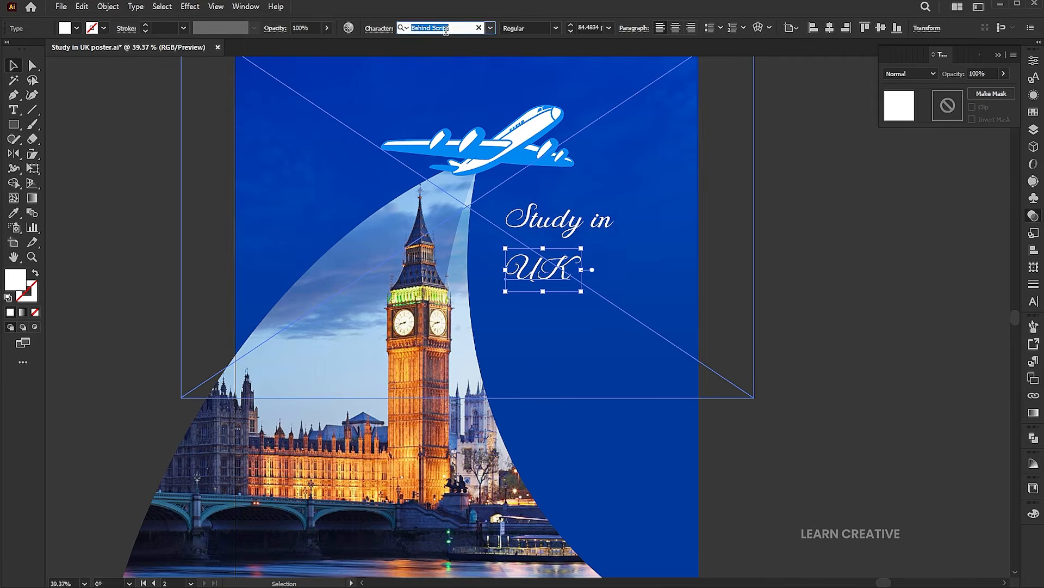
{"action": "type", "text": "monts"}
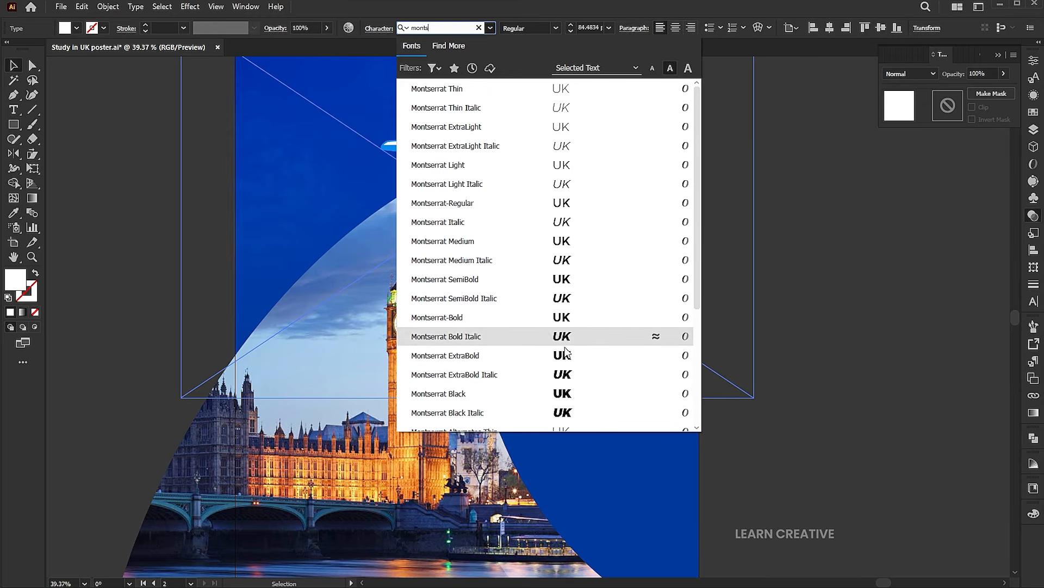
{"action": "left_click", "coordinate": [562, 391]}
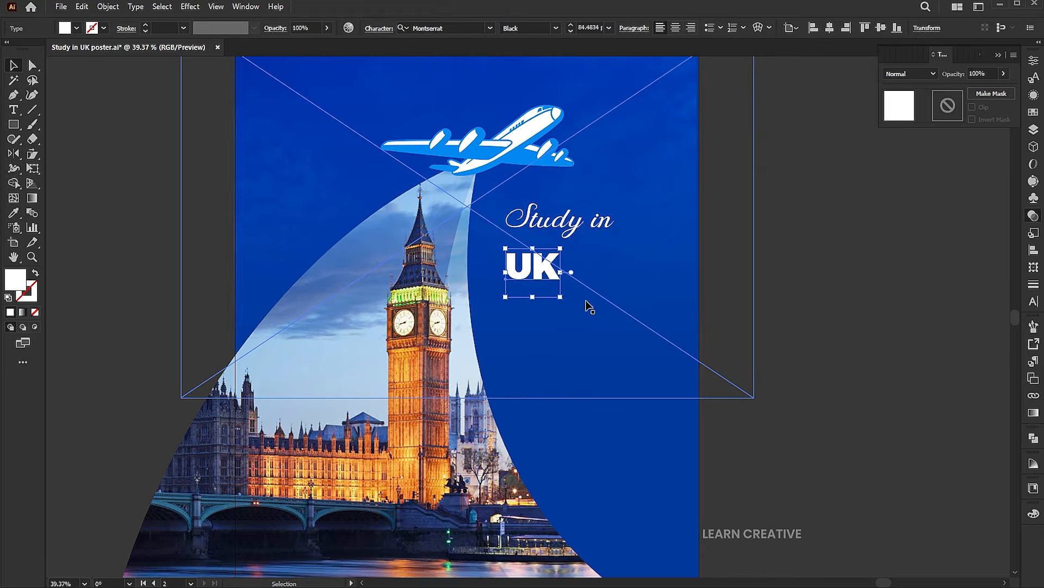
{"action": "left_click_drag", "start_coordinate": [561, 297], "coordinate": [624, 354]}
{"action": "left_click_drag", "start_coordinate": [566, 293], "coordinate": [611, 326]}
{"action": "key", "text": "shift+Up"}
{"action": "key", "text": "shift+Up"}
{"action": "left_click", "coordinate": [14, 213]}
{"action": "left_click", "coordinate": [516, 157]}
{"action": "key", "text": "v"}
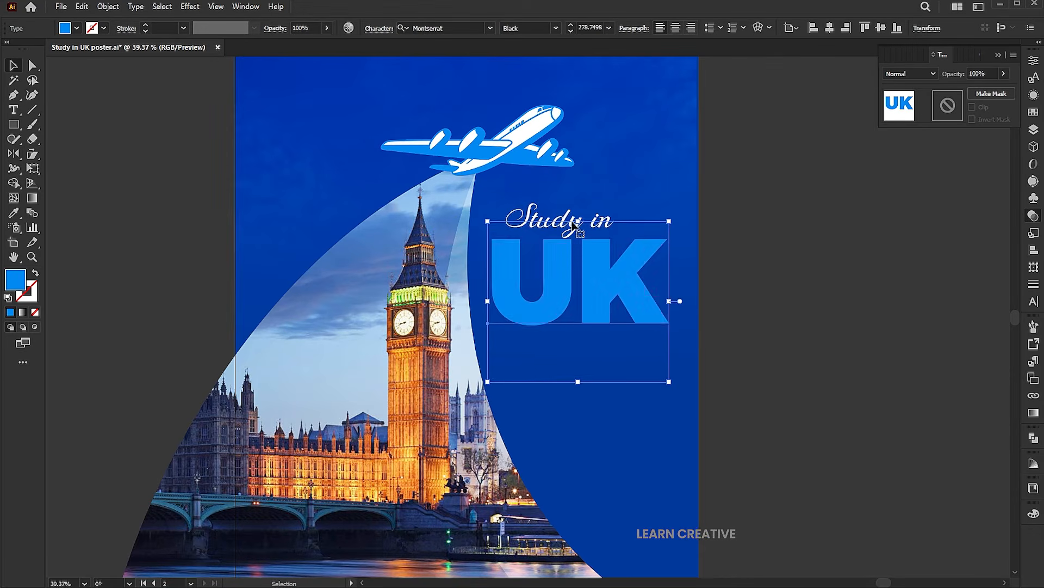
Bring Study in in front of UK and reposition it slightly larger over UK
{"action": "right_click", "coordinate": [538, 215]}
{"action": "mouse_move", "coordinate": [568, 515]}
{"action": "left_click", "coordinate": [762, 514]}
{"action": "left_click_drag", "start_coordinate": [590, 221], "coordinate": [626, 241]}
{"action": "left_click_drag", "start_coordinate": [617, 212], "coordinate": [615, 212]}
Tighten UK's letter spacing and brighten its fill to light sky blue #00B1FF
{"action": "left_click", "coordinate": [654, 295]}
{"action": "key", "text": "alt+Left"}
{"action": "key", "text": "alt+Left"}
{"action": "left_click_drag", "start_coordinate": [654, 295], "coordinate": [656, 295]}
{"action": "left_click", "coordinate": [732, 304]}
{"action": "left_click", "coordinate": [646, 302]}
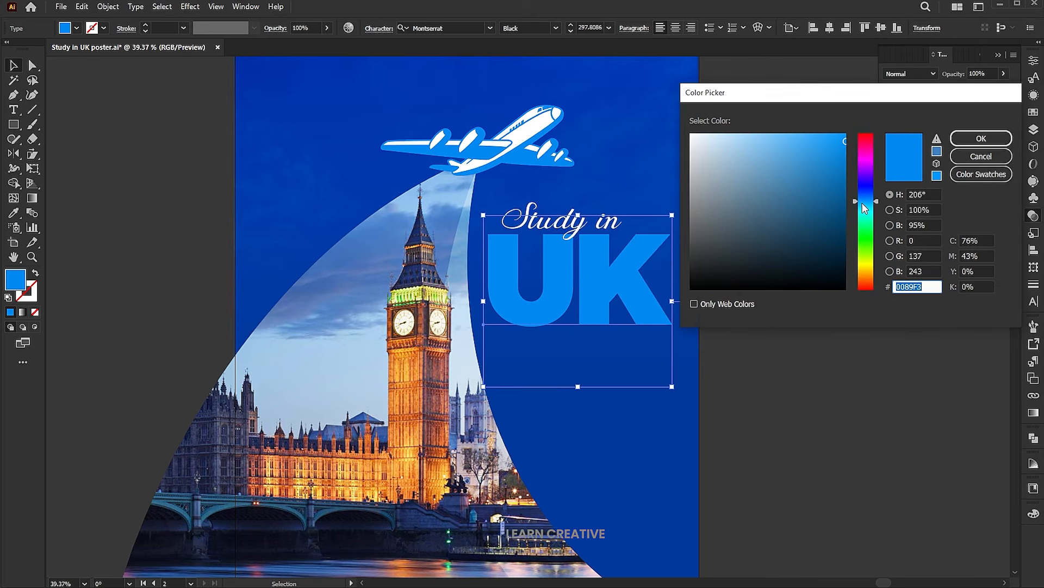
{"action": "left_click", "coordinate": [862, 203]}
{"action": "left_click_drag", "start_coordinate": [842, 170], "coordinate": [853, 117]}
{"action": "left_click", "coordinate": [962, 140]}
{"action": "left_click", "coordinate": [844, 332]}
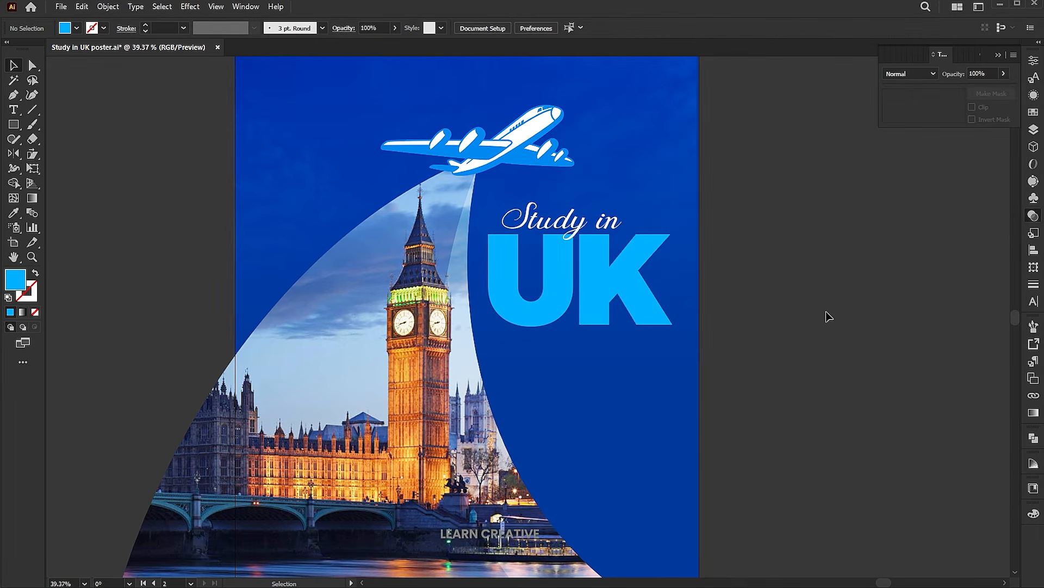
Duplicate Study in below UK and retype it as the we're educational consultant tagline
{"action": "left_click_drag", "start_coordinate": [569, 239], "coordinate": [584, 402]}
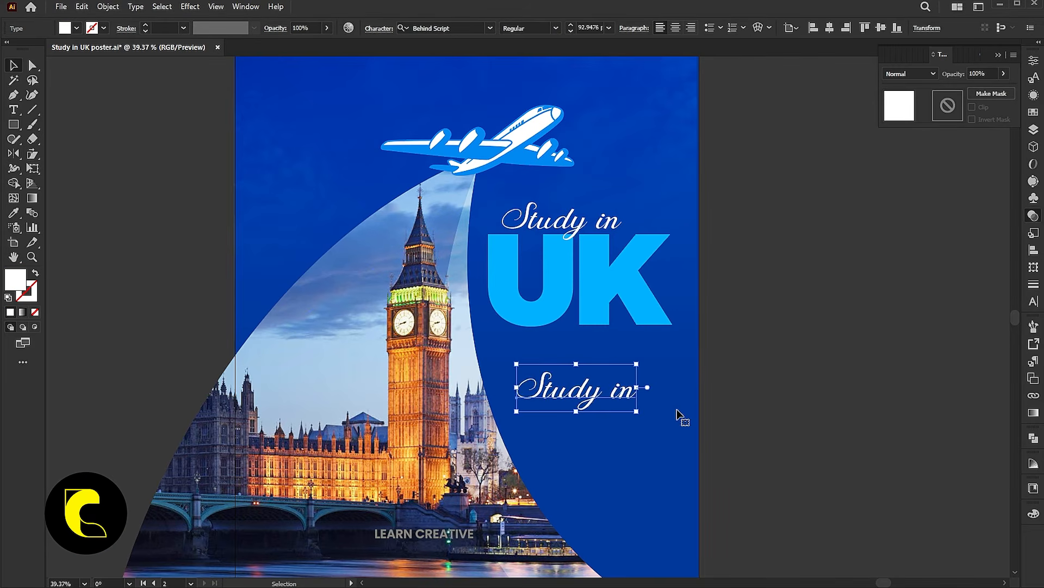
{"action": "key", "text": "t"}
{"action": "key", "text": "Return"}
{"action": "type", "text": "we"}
{"action": "type", "text": "'"}
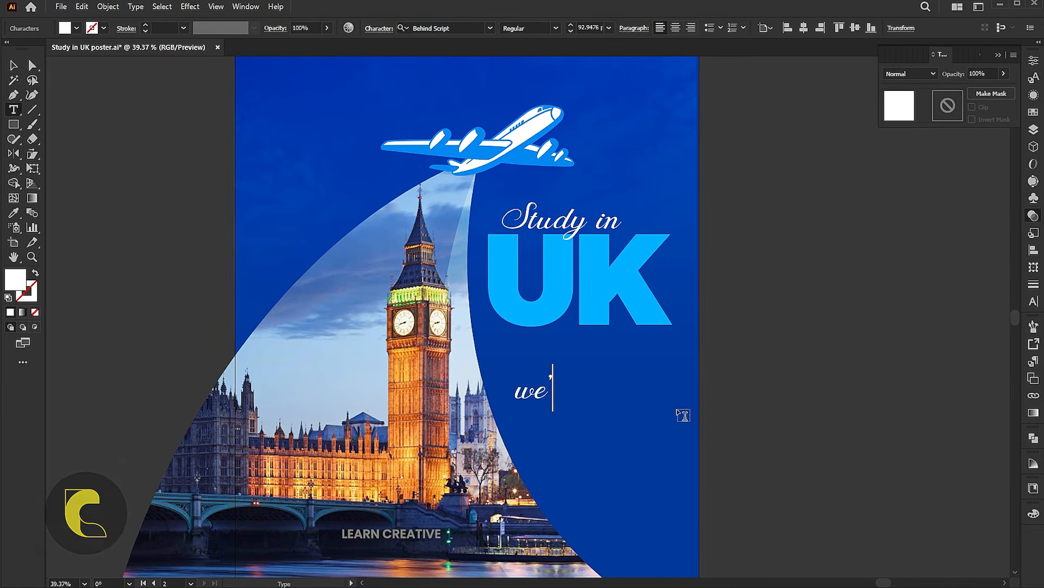
{"action": "type", "text": "re edu"}
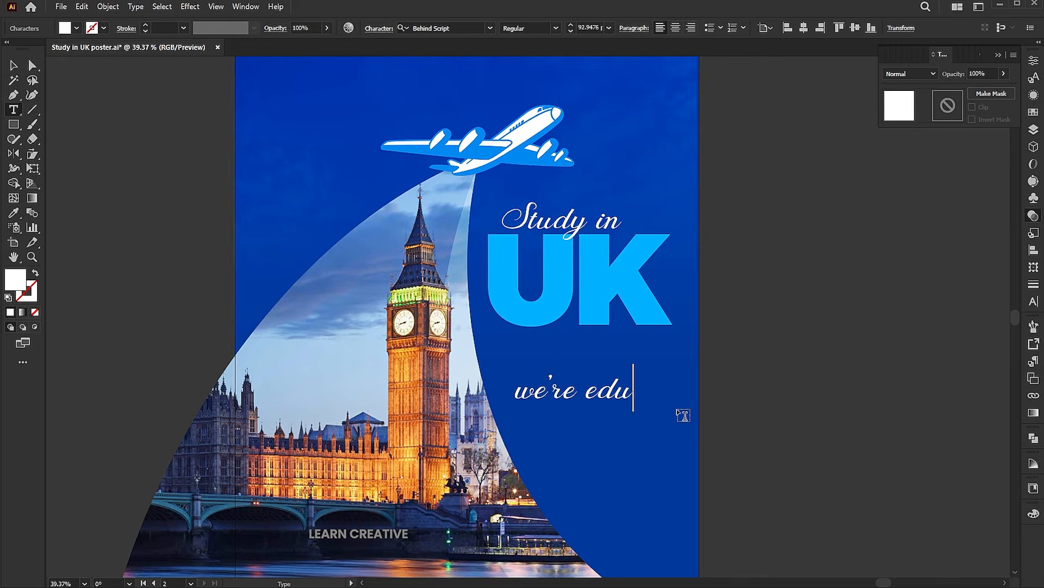
{"action": "type", "text": "cational"}
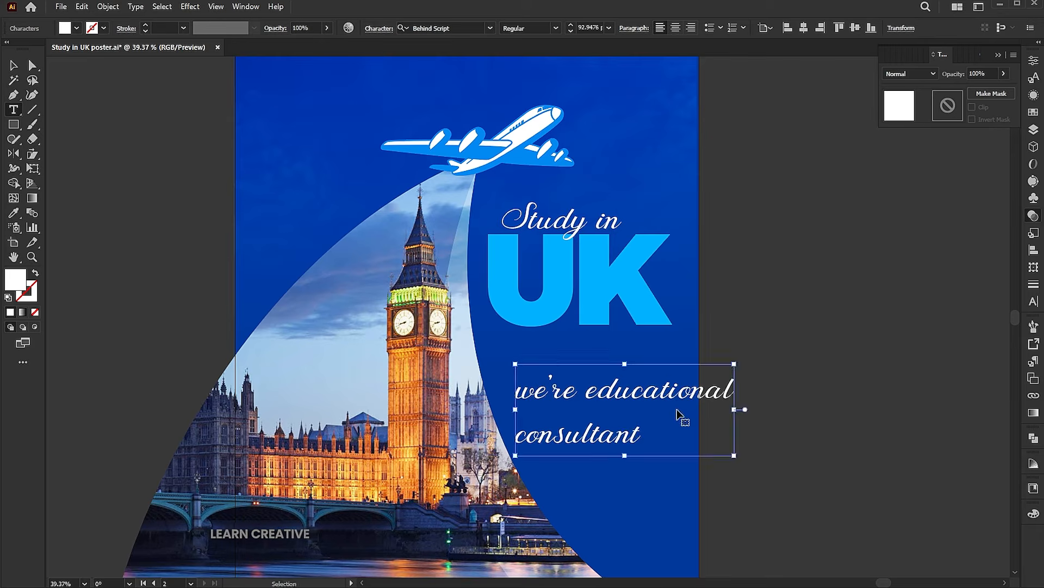
Centre-align the tagline and set its font to Montserrat Medium
{"action": "key", "text": "ctrl+a"}
{"action": "left_click", "coordinate": [676, 28]}
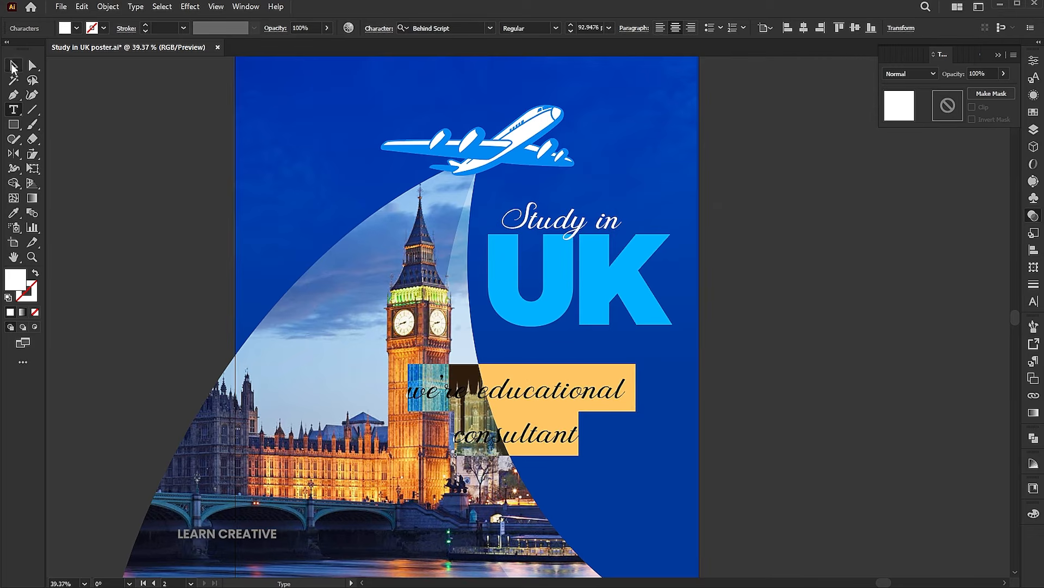
{"action": "key", "text": "Escape"}
{"action": "left_click", "coordinate": [470, 29]}
{"action": "type", "text": "monts"}
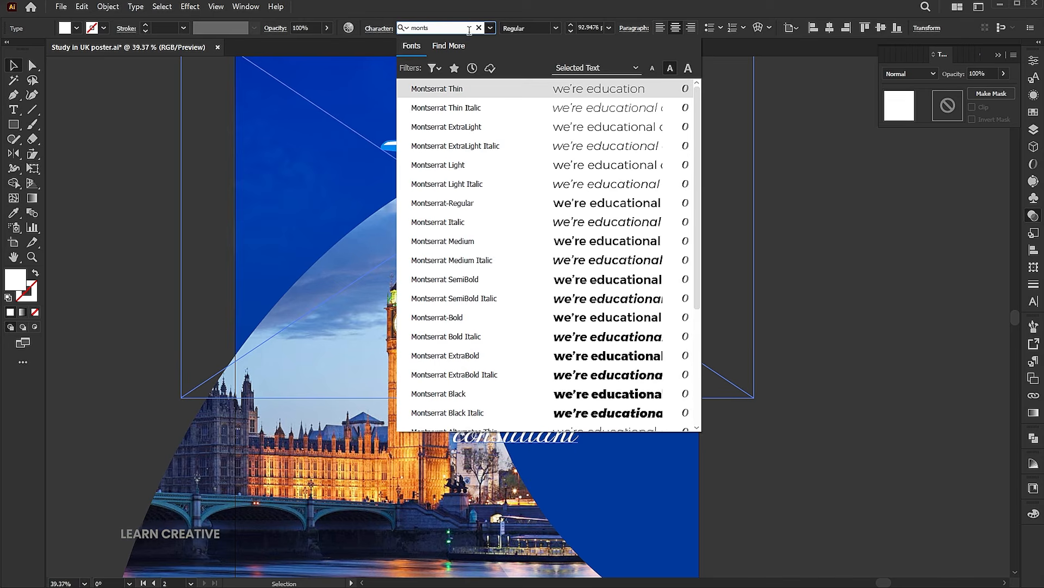
{"action": "left_click", "coordinate": [581, 241]}
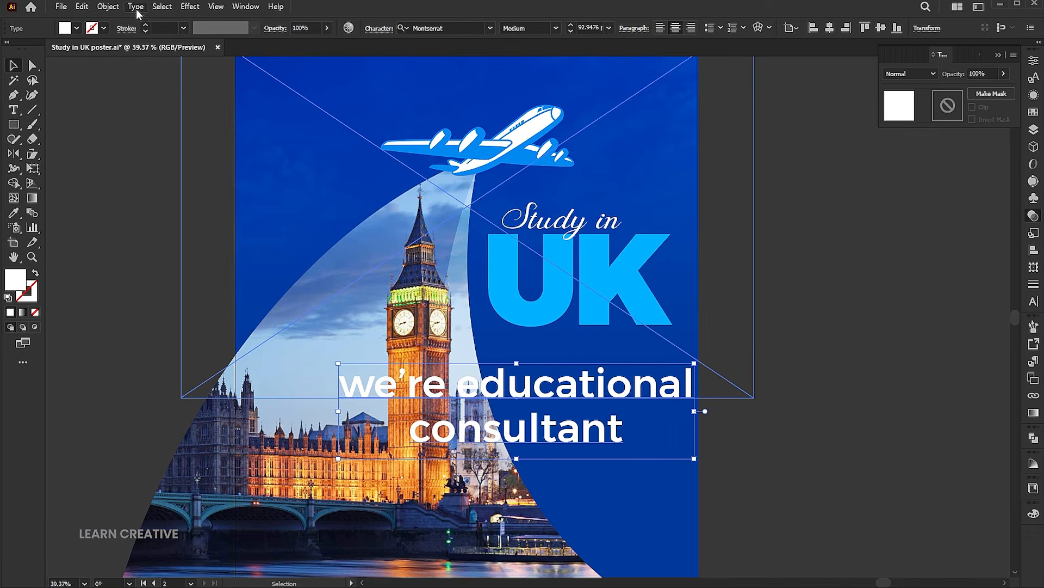
{"action": "left_click", "coordinate": [136, 8]}
Make the consultant line all capitals and shrink it
{"action": "mouse_move", "coordinate": [218, 195]}
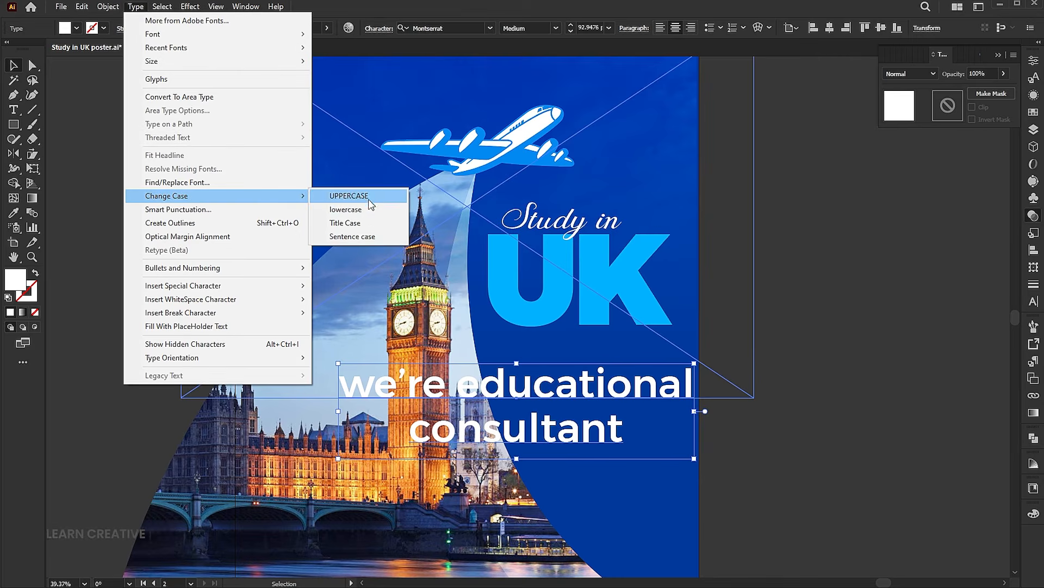
{"action": "left_click", "coordinate": [349, 196]}
{"action": "left_click_drag", "start_coordinate": [739, 408], "coordinate": [599, 397]}
Retype the duplicated line as 'Help you with guidance' in all capitals
{"action": "double_click", "coordinate": [593, 393]}
{"action": "key", "text": "ctrl+a"}
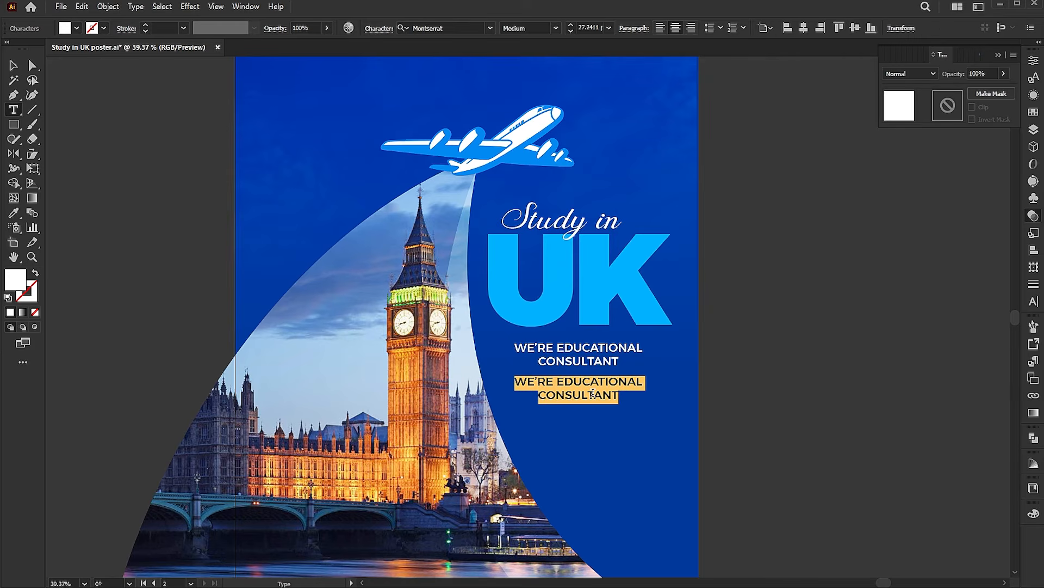
{"action": "type", "text": "H"}
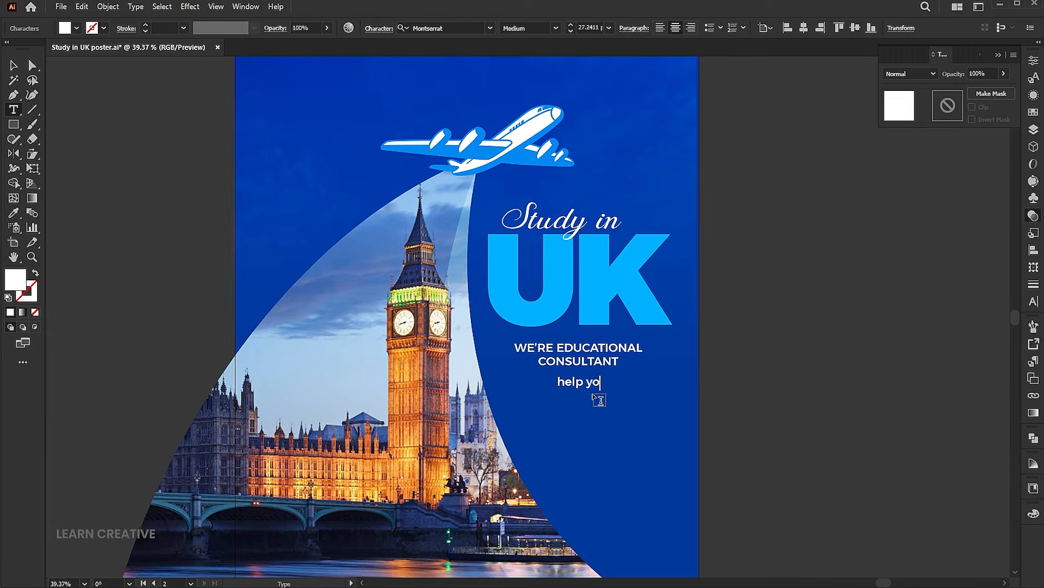
{"action": "type", "text": "elp you with "}
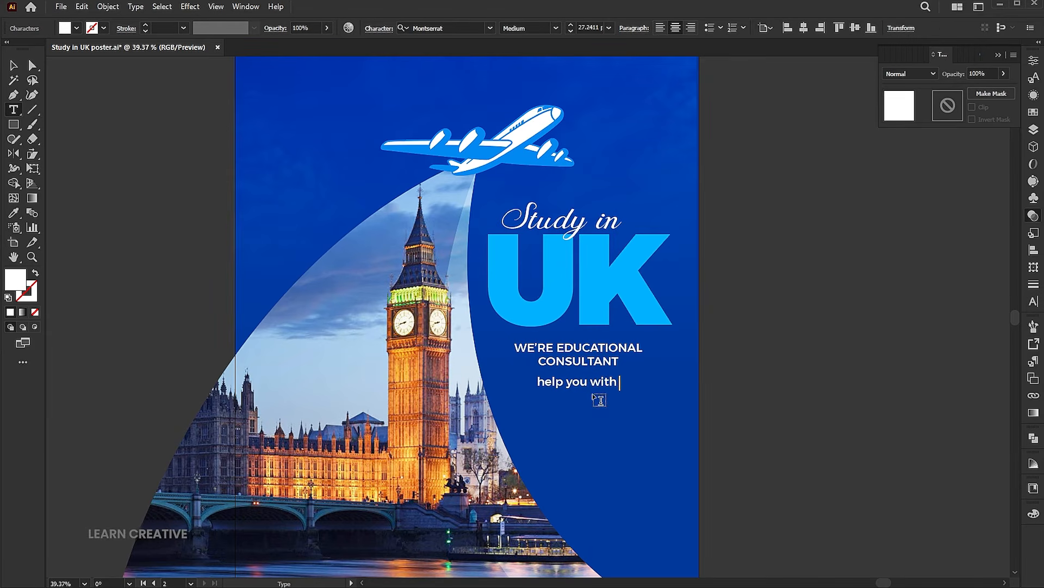
{"action": "type", "text": "guidance"}
{"action": "key", "text": "Escape"}
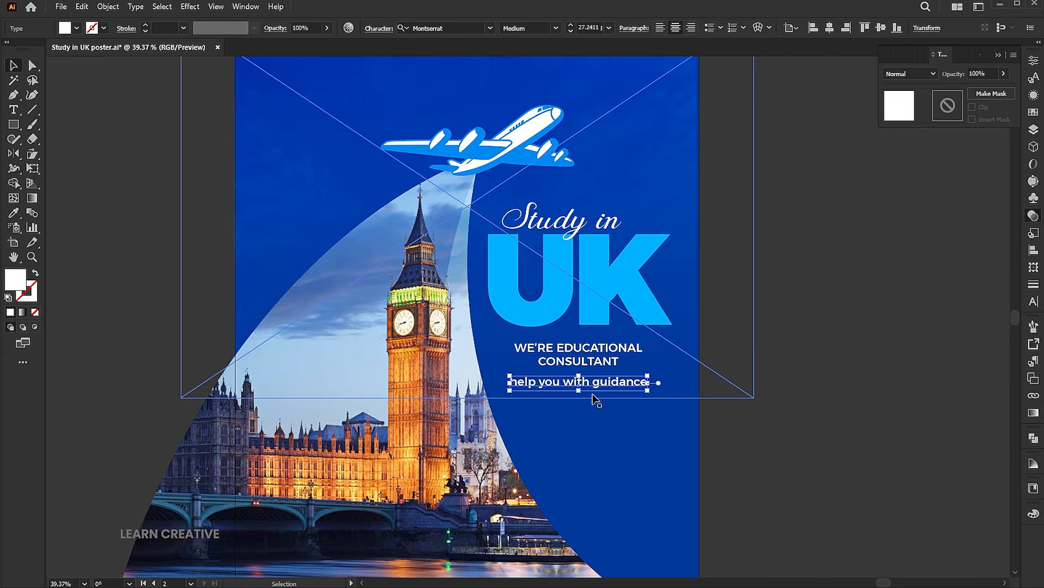
{"action": "key", "text": "alt+t"}
{"action": "key", "text": "c"}
{"action": "key", "text": "u"}
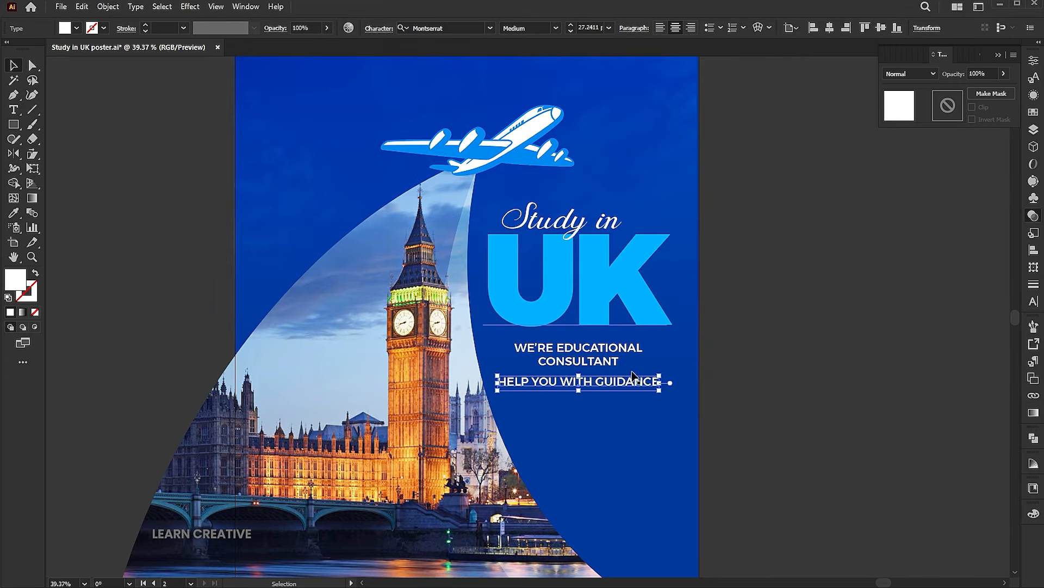
Give the guidance line UK's light blue and nudge it slightly right
{"action": "key", "text": "i"}
{"action": "left_click", "coordinate": [640, 278]}
{"action": "key", "text": "v"}
{"action": "left_click_drag", "start_coordinate": [631, 388], "coordinate": [634, 388]}
{"action": "left_click", "coordinate": [729, 407]}
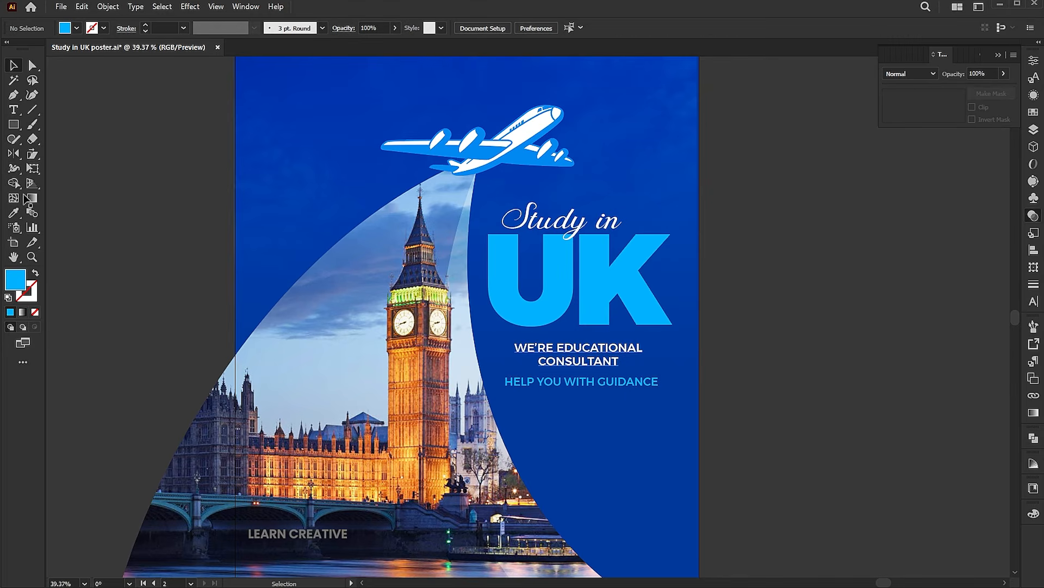
Draw a box below the guidance line and fill it with the white text colour
{"action": "left_click", "coordinate": [14, 124]}
{"action": "left_click_drag", "start_coordinate": [537, 397], "coordinate": [620, 415]}
{"action": "key", "text": "v"}
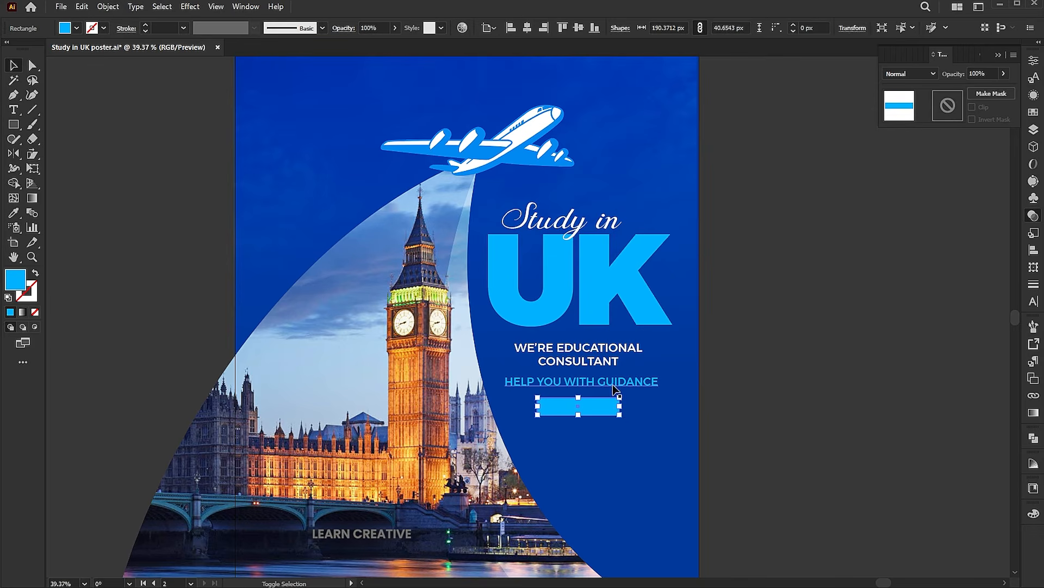
{"action": "left_click", "coordinate": [582, 381], "text": "shift"}
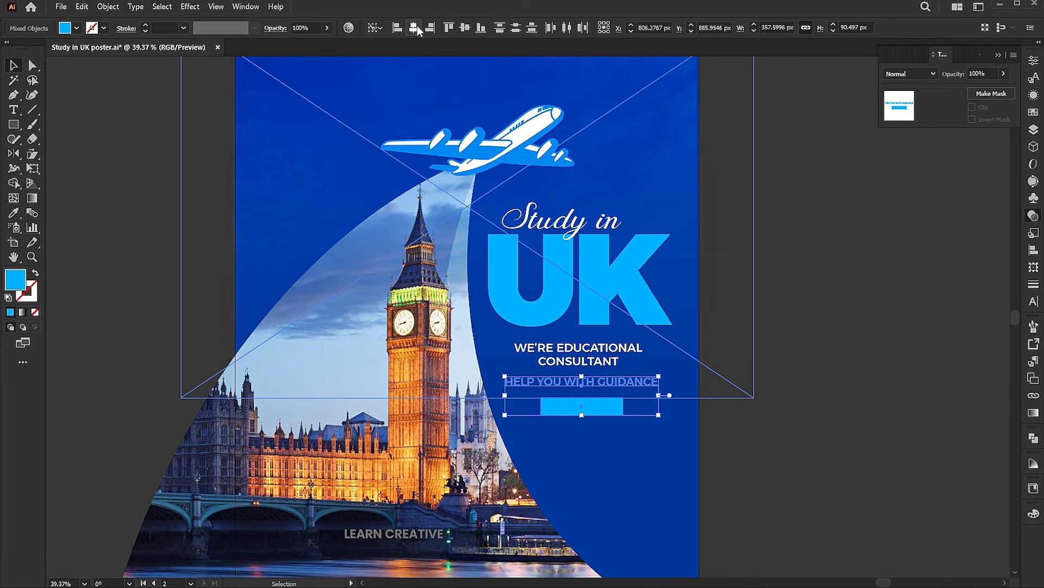
{"action": "left_click", "coordinate": [798, 368]}
{"action": "left_click", "coordinate": [607, 406]}
{"action": "key", "text": "i"}
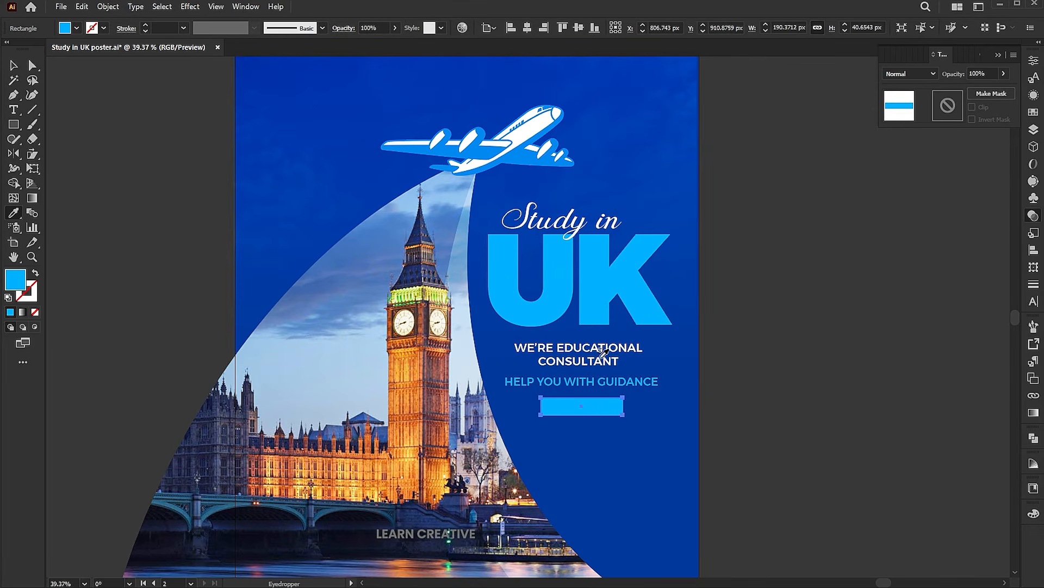
{"action": "left_click", "coordinate": [601, 360]}
{"action": "key", "text": "v"}
{"action": "key", "text": "Up"}
{"action": "key", "text": "Up"}
{"action": "key", "text": "Up"}
{"action": "key", "text": "Up"}
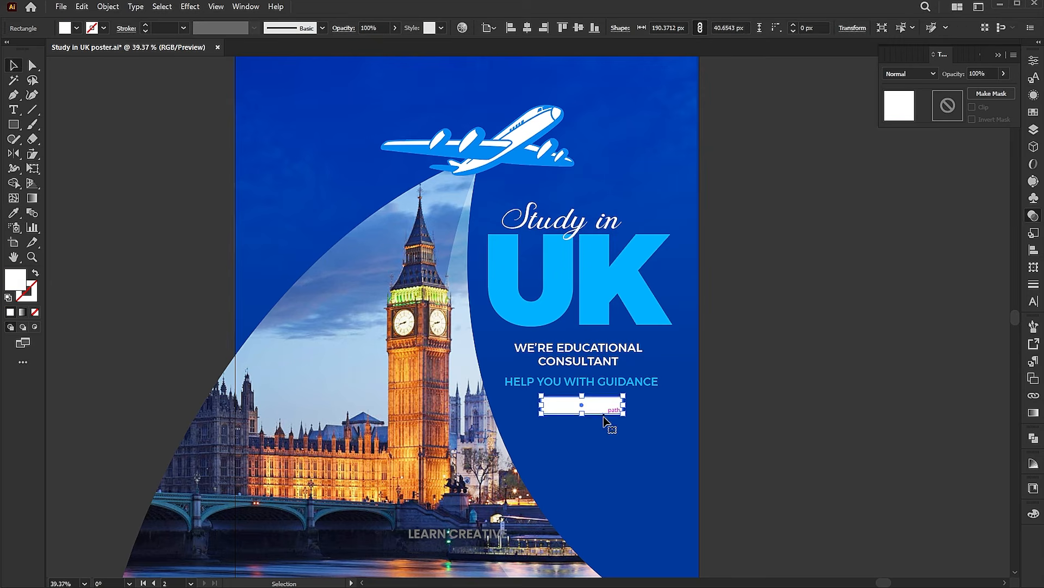
Retype the duplicated text as 'GET STARTED' in uppercase
{"action": "key", "text": "ctrl+space"}
{"action": "mouse_move", "coordinate": [590, 421]}
{"action": "left_mouse_down"}
{"action": "mouse_move", "coordinate": [613, 409]}
{"action": "mouse_move", "coordinate": [597, 440]}
{"action": "left_mouse_up"}
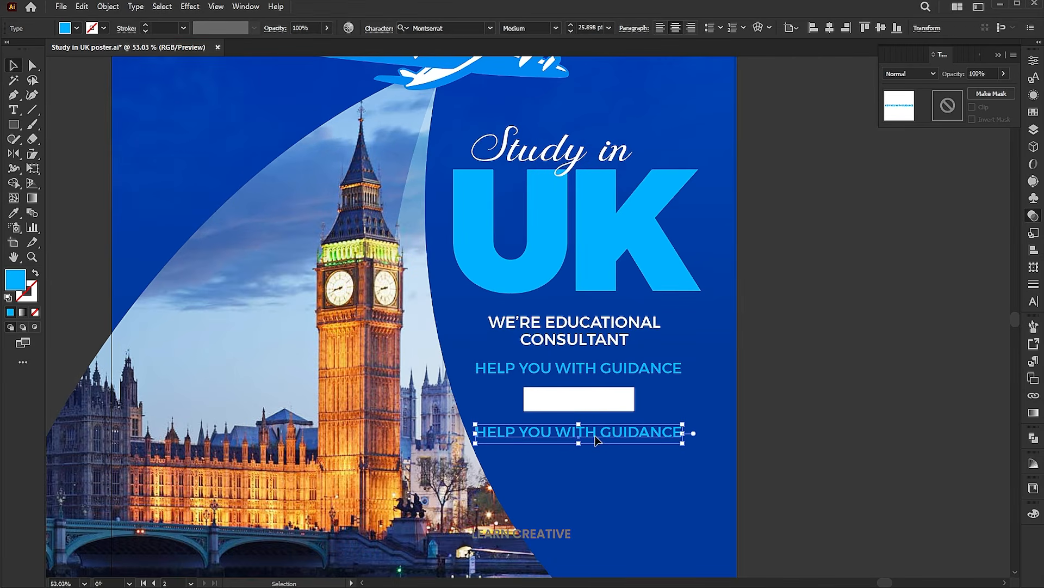
{"action": "double_click", "coordinate": [597, 438]}
{"action": "key", "text": "ctrl+a"}
{"action": "type", "text": "get started"}
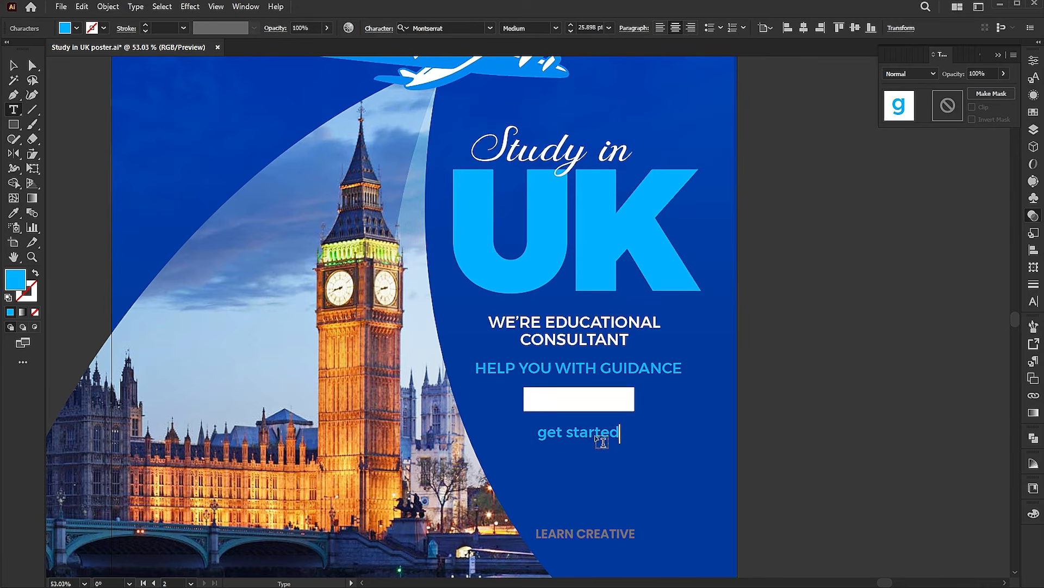
{"action": "key", "text": "Escape"}
{"action": "key", "text": "alt+t"}
{"action": "key", "text": "c"}
{"action": "key", "text": "u"}
Colour GET STARTED dark blue, centre it on the white box, and raise the button
{"action": "key", "text": "i"}
{"action": "left_click", "coordinate": [639, 513]}
{"action": "key", "text": "v"}
{"action": "left_click_drag", "start_coordinate": [599, 428], "coordinate": [598, 397]}
{"action": "key", "text": "Up"}
{"action": "key", "text": "Up"}
{"action": "key", "text": "Up"}
{"action": "left_click", "coordinate": [597, 408], "text": "shift"}
{"action": "left_click_drag", "start_coordinate": [598, 408], "coordinate": [597, 391]}
Enlarge the WE'RE EDUCATIONAL CONSULTANT heading slightly
{"action": "left_click", "coordinate": [590, 379], "text": "shift"}
{"action": "left_click", "coordinate": [605, 369], "text": "shift"}
{"action": "left_click", "coordinate": [668, 286], "text": "shift"}
{"action": "left_click", "coordinate": [668, 280], "text": "shift"}
{"action": "left_click", "coordinate": [668, 265], "text": "shift"}
{"action": "left_click", "coordinate": [766, 397]}
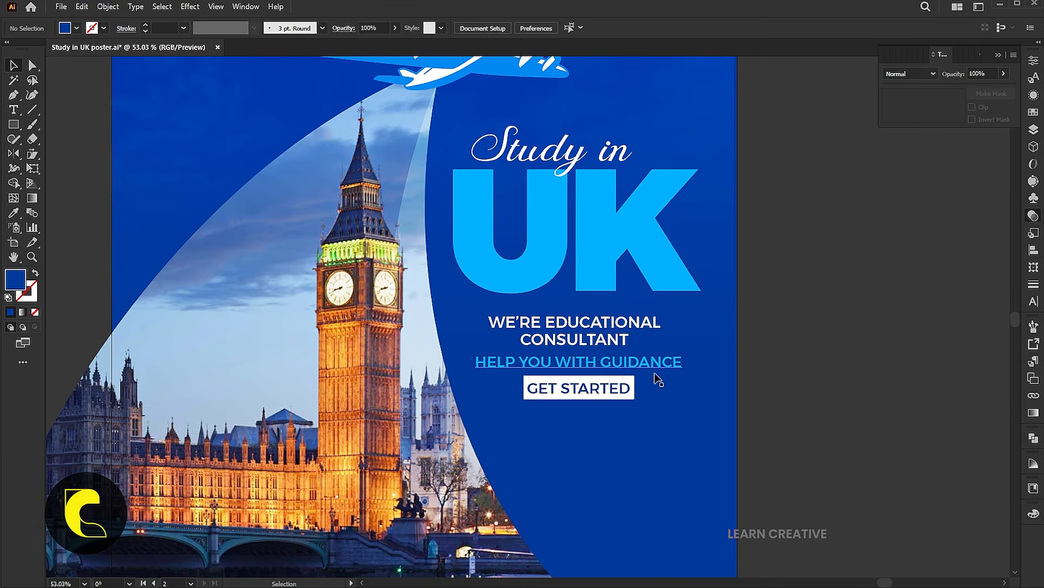
{"action": "left_click", "coordinate": [622, 363]}
{"action": "left_click", "coordinate": [619, 341]}
{"action": "left_click_drag", "start_coordinate": [663, 352], "coordinate": [683, 365]}
Scale the tagline and button down together and lower them slightly
{"action": "left_click_drag", "start_coordinate": [756, 471], "coordinate": [599, 363]}
{"action": "left_click", "coordinate": [737, 285], "text": "shift"}
{"action": "left_click", "coordinate": [630, 254], "text": "shift"}
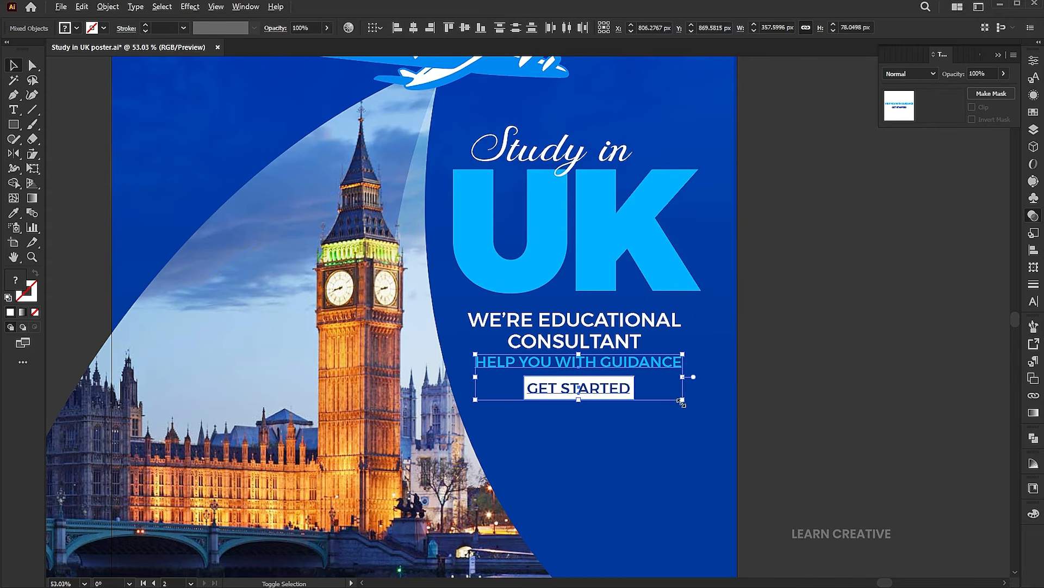
{"action": "left_click_drag", "start_coordinate": [681, 401], "coordinate": [674, 397]}
{"action": "left_click_drag", "start_coordinate": [608, 398], "coordinate": [608, 404]}
{"action": "left_click", "coordinate": [873, 431]}
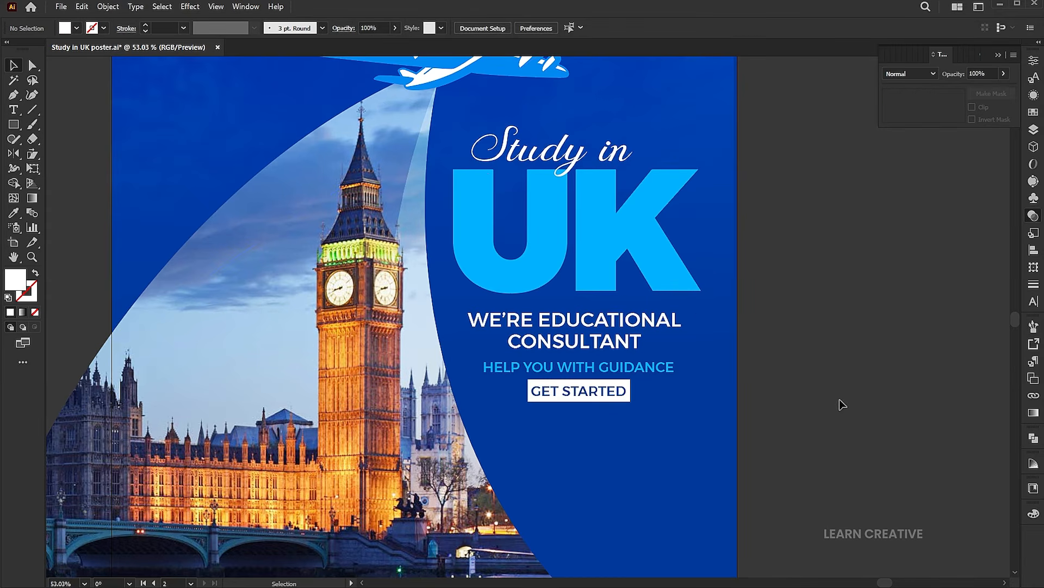
Zoom out and bring the phone-number group toward the poster
{"action": "key", "text": "z"}
{"action": "left_click_drag", "start_coordinate": [781, 190], "coordinate": [707, 196]}
{"action": "key", "text": "space"}
{"action": "left_click_drag", "start_coordinate": [715, 221], "coordinate": [644, 363]}
{"action": "left_click_drag", "start_coordinate": [692, 253], "coordinate": [654, 362]}
{"action": "left_click_drag", "start_coordinate": [693, 158], "coordinate": [720, 394]}
{"action": "key", "text": "space"}
{"action": "left_click_drag", "start_coordinate": [725, 459], "coordinate": [750, 201]}
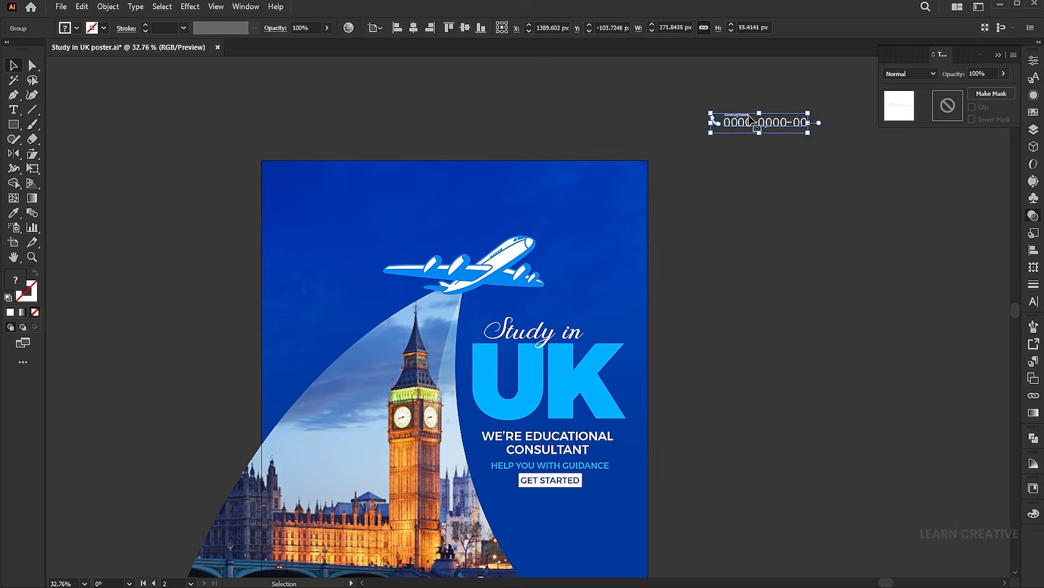
{"action": "key", "text": "space"}
{"action": "left_click_drag", "start_coordinate": [734, 446], "coordinate": [757, 387]}
Position the phone contact line just below the GET STARTED button
{"action": "left_click", "coordinate": [804, 279]}
{"action": "left_click_drag", "start_coordinate": [753, 60], "coordinate": [594, 474]}
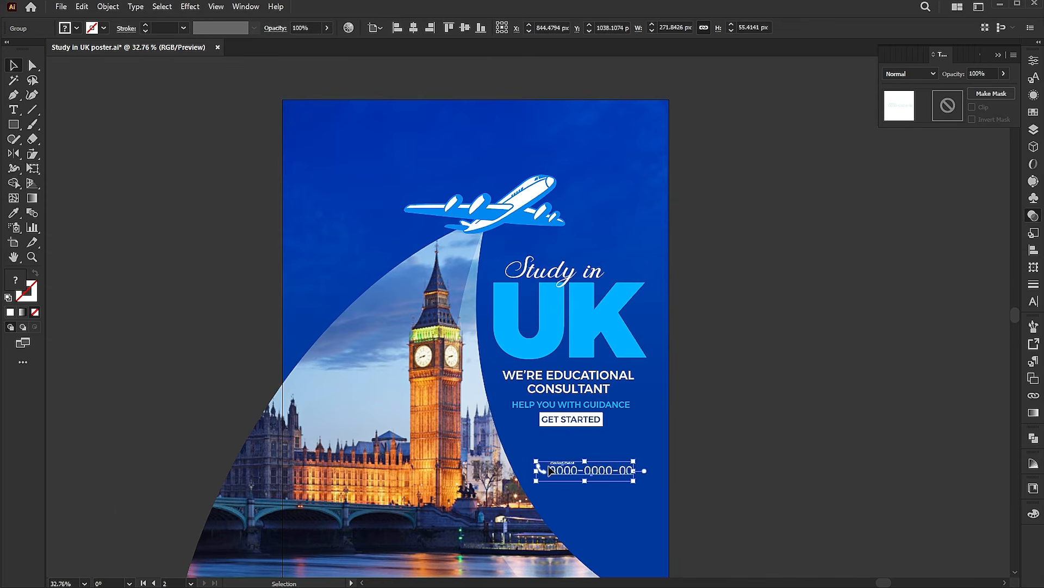
{"action": "key", "text": "z"}
{"action": "left_click", "coordinate": [650, 473]}
{"action": "key", "text": "v"}
{"action": "left_click_drag", "start_coordinate": [606, 386], "coordinate": [591, 386]}
{"action": "key", "text": "z"}
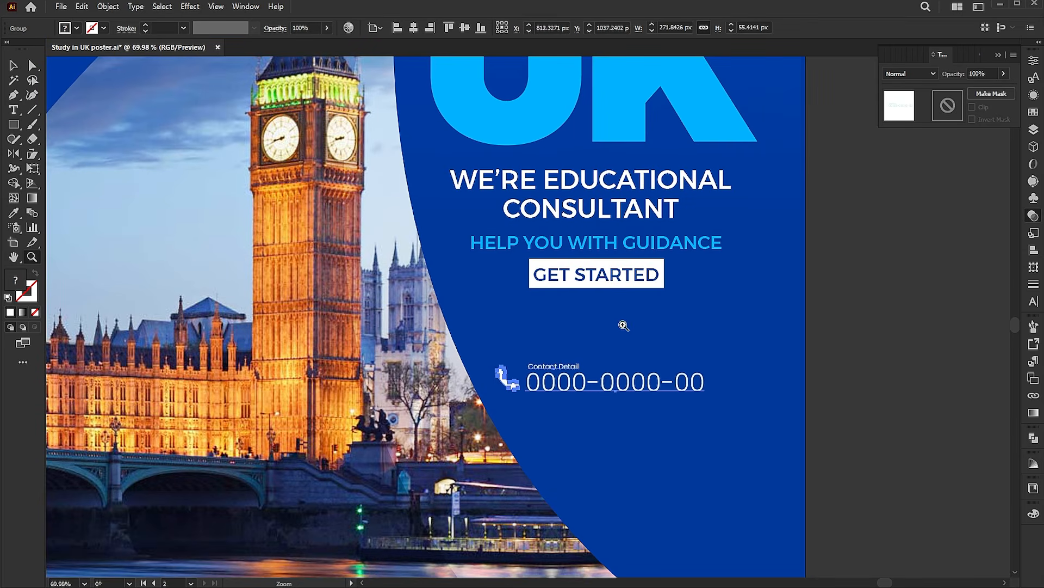
{"action": "left_click", "coordinate": [622, 326], "text": "alt"}
{"action": "key", "text": "v"}
{"action": "left_click", "coordinate": [794, 385]}
Move the white logo mark into the poster's top-left corner
{"action": "left_click_drag", "start_coordinate": [694, 510], "coordinate": [635, 413]}
{"action": "key", "text": "z"}
{"action": "left_click_drag", "start_coordinate": [663, 142], "coordinate": [689, 369]}
{"action": "left_click_drag", "start_coordinate": [614, 88], "coordinate": [640, 312]}
{"action": "key", "text": "v"}
{"action": "mouse_move", "coordinate": [349, 185]}
{"action": "left_mouse_down"}
{"action": "mouse_move", "coordinate": [410, 317]}
{"action": "mouse_move", "coordinate": [422, 466]}
{"action": "mouse_move", "coordinate": [413, 468]}
{"action": "mouse_move", "coordinate": [414, 274]}
{"action": "mouse_move", "coordinate": [406, 280]}
{"action": "left_mouse_up"}
Drag a cloud onto the poster and settle it at the top-right edge
{"action": "left_click", "coordinate": [647, 168]}
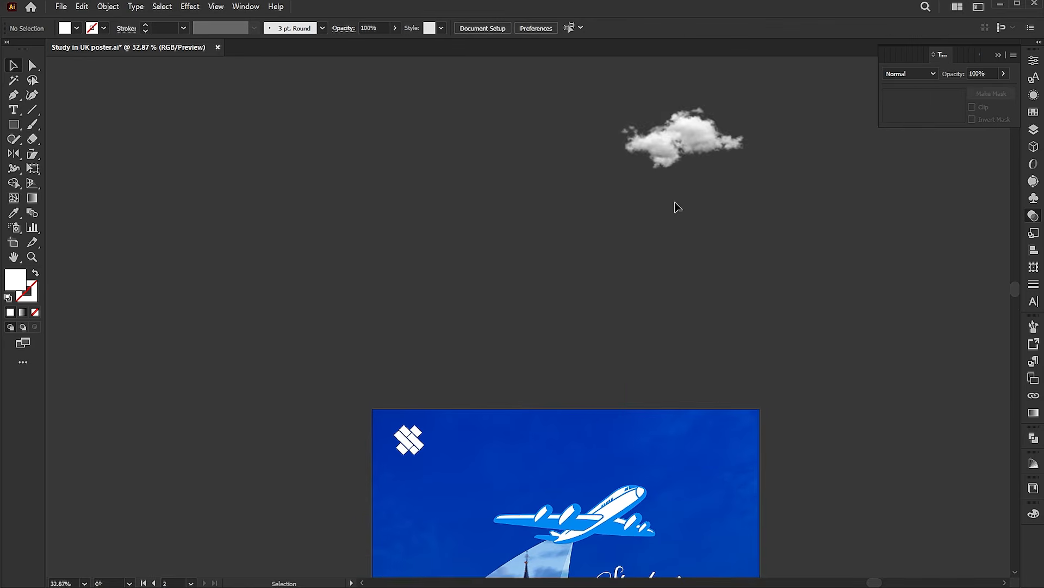
{"action": "left_click_drag", "start_coordinate": [664, 142], "coordinate": [674, 185]}
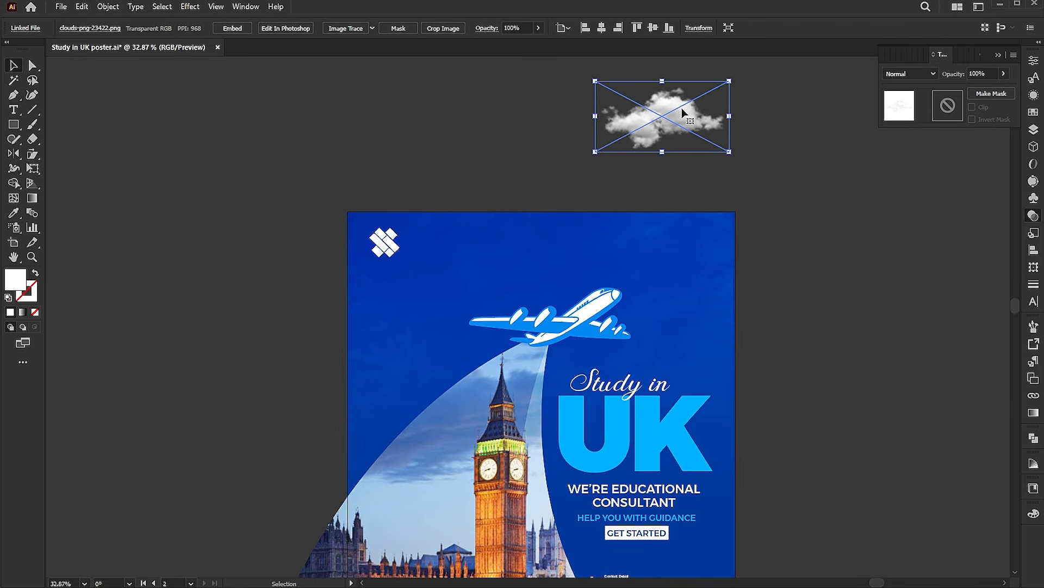
{"action": "left_click_drag", "start_coordinate": [681, 108], "coordinate": [756, 251]}
{"action": "left_click_drag", "start_coordinate": [734, 270], "coordinate": [575, 323]}
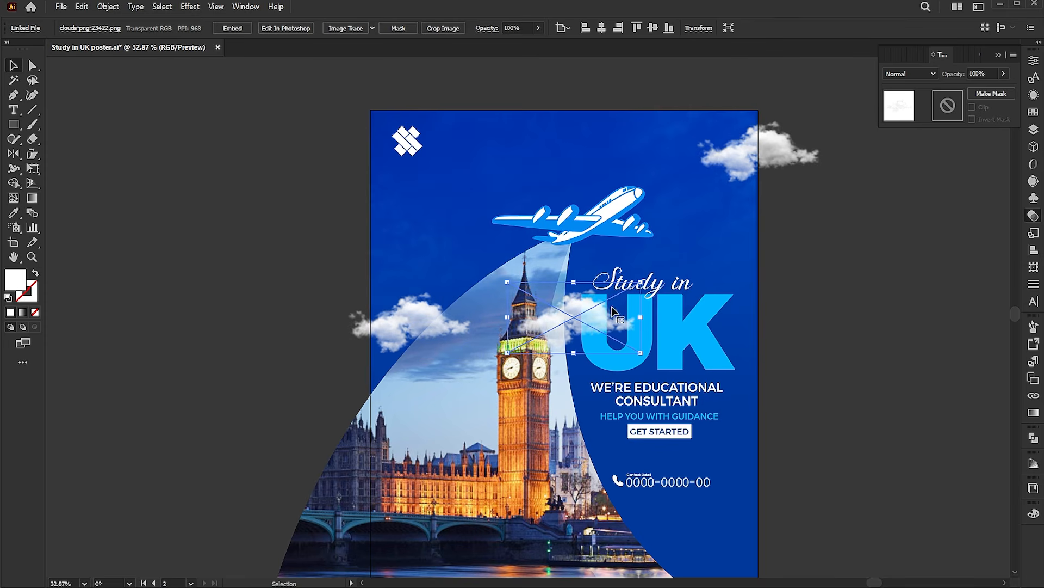
Rotate a cloud copy 180° beside Big Ben and resize a small cloud near UK
{"action": "left_click_drag", "start_coordinate": [647, 278], "coordinate": [519, 348]}
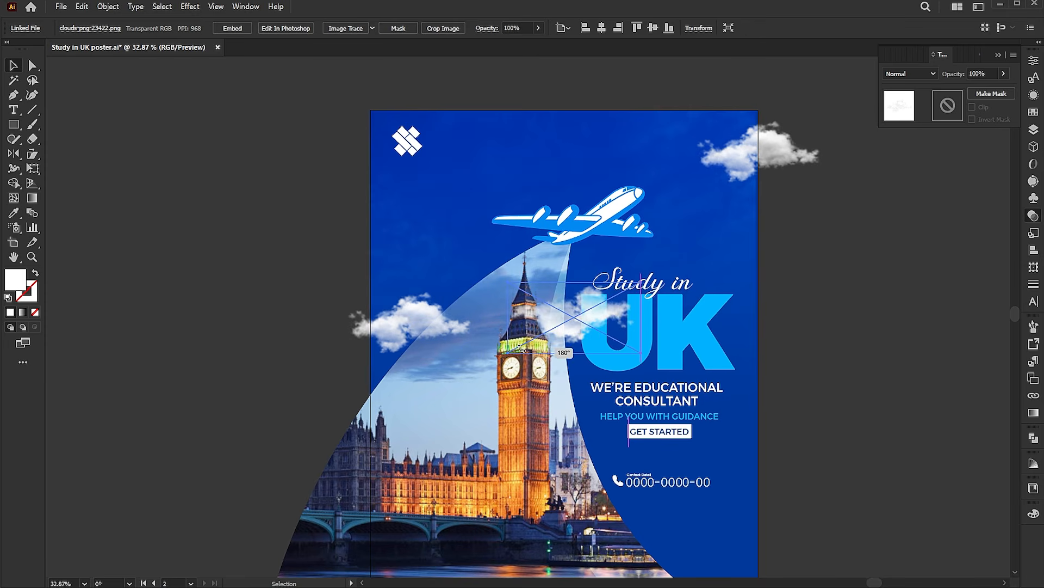
{"action": "left_click_drag", "start_coordinate": [640, 282], "coordinate": [609, 293]}
{"action": "left_click_drag", "start_coordinate": [751, 282], "coordinate": [733, 187]}
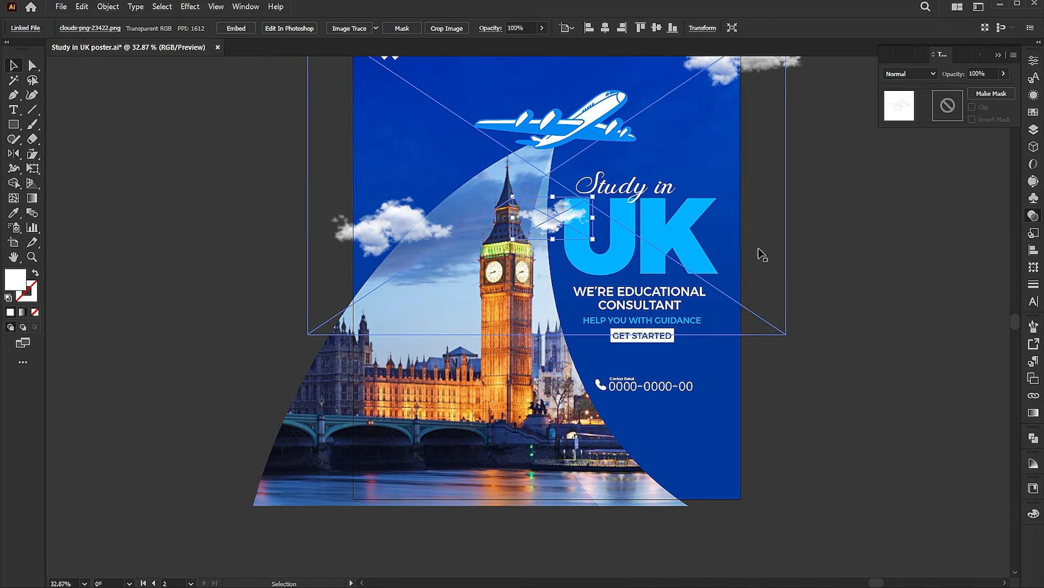
{"action": "left_click", "coordinate": [834, 289]}
Move the beam's bottom-left anchor right and pull its left curve outward for a smoother sweep
{"action": "left_click_drag", "start_coordinate": [856, 294], "coordinate": [854, 304]}
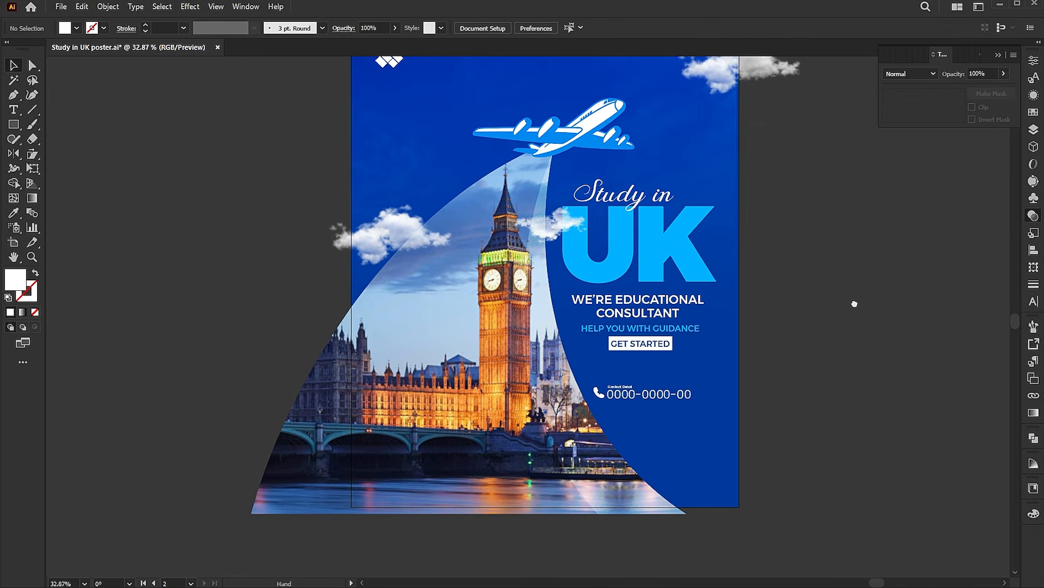
{"action": "left_click_drag", "start_coordinate": [251, 513], "coordinate": [294, 513]}
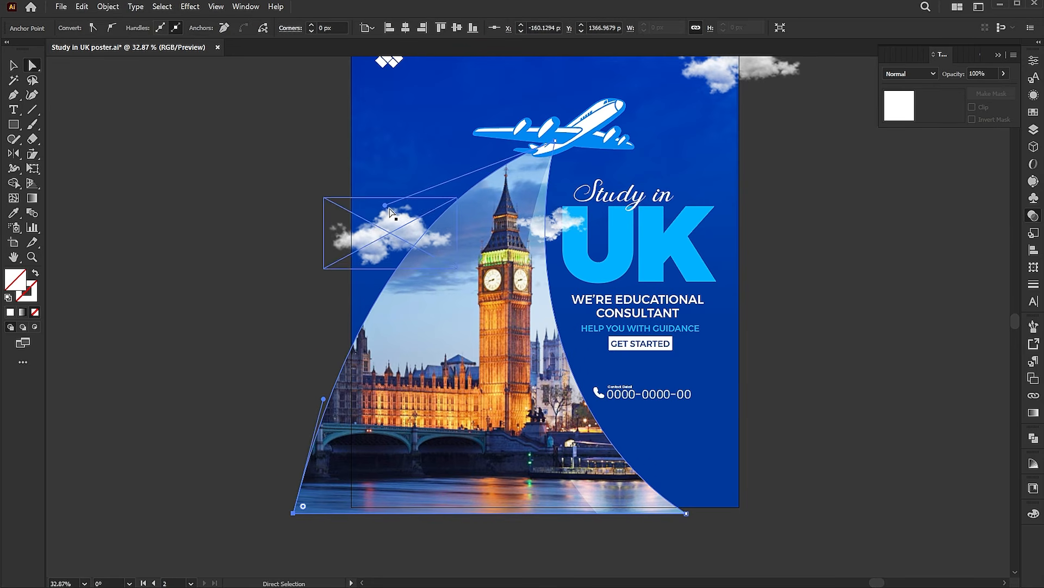
{"action": "left_click_drag", "start_coordinate": [385, 205], "coordinate": [339, 213]}
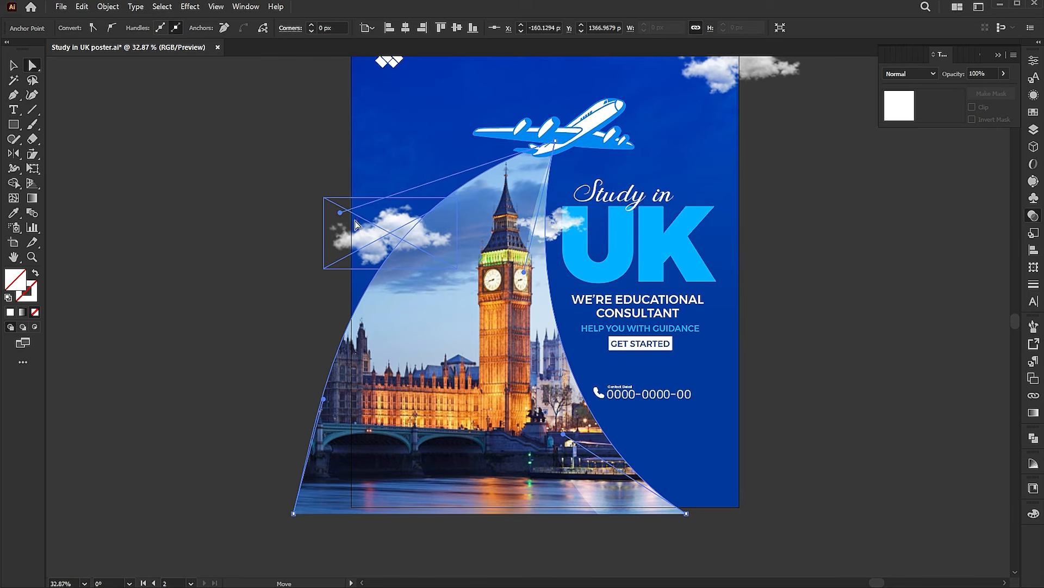
{"action": "left_click_drag", "start_coordinate": [523, 273], "coordinate": [524, 272]}
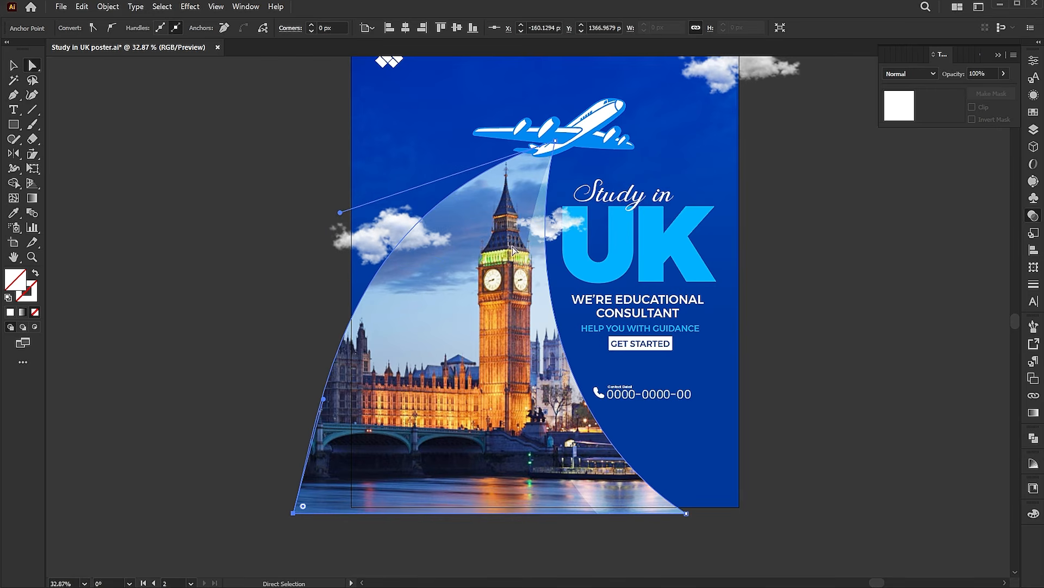
{"action": "key", "text": "v"}
{"action": "left_click", "coordinate": [816, 336]}
{"action": "left_click_drag", "start_coordinate": [838, 306], "coordinate": [823, 328]}
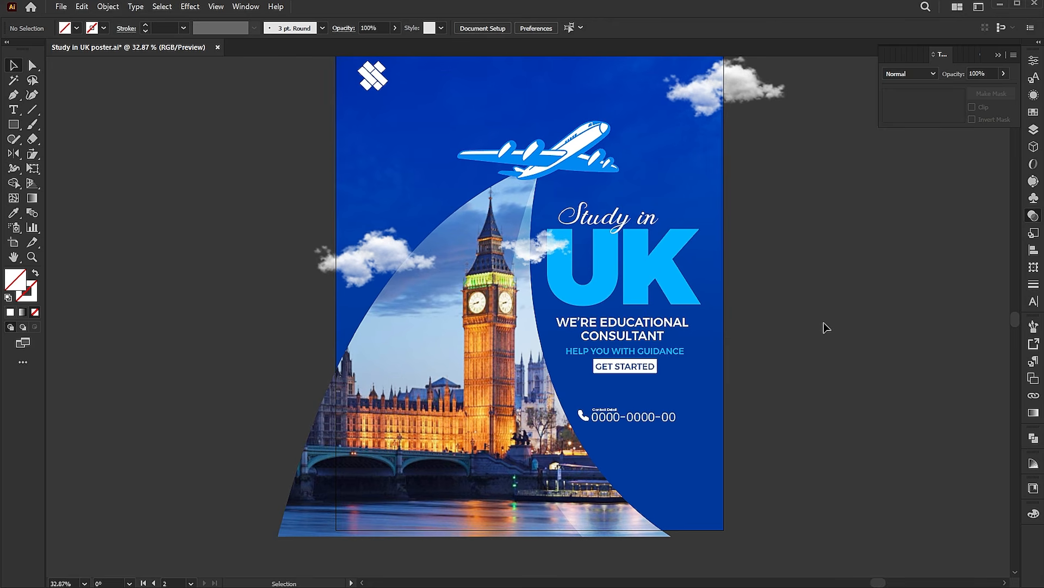
{"action": "left_click_drag", "start_coordinate": [757, 448], "coordinate": [770, 409]}
Draw a tiny circle beside the poster and eyedrop white from the phone number
{"action": "key", "text": "l"}
{"action": "left_click_drag", "start_coordinate": [695, 368], "coordinate": [698, 372]}
{"action": "key", "text": "v"}
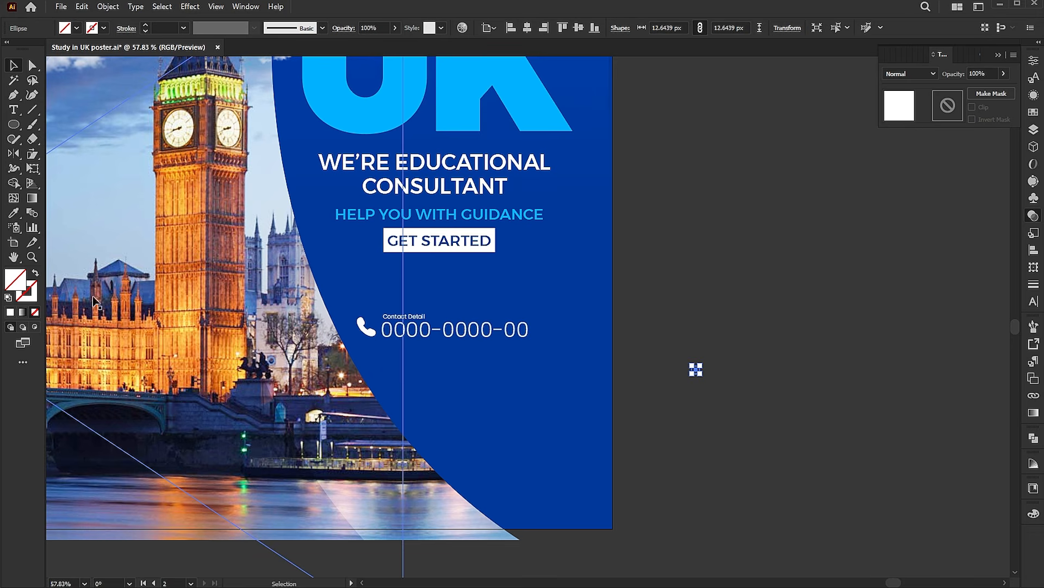
{"action": "left_click", "coordinate": [13, 213]}
{"action": "left_click", "coordinate": [448, 329]}
{"action": "key", "text": "v"}
{"action": "left_click", "coordinate": [697, 317]}
Copy the circle to the right and blend the two circles into a row
{"action": "left_click_drag", "start_coordinate": [699, 375], "coordinate": [879, 370]}
{"action": "left_click_drag", "start_coordinate": [913, 307], "coordinate": [656, 404]}
{"action": "left_click", "coordinate": [108, 6]}
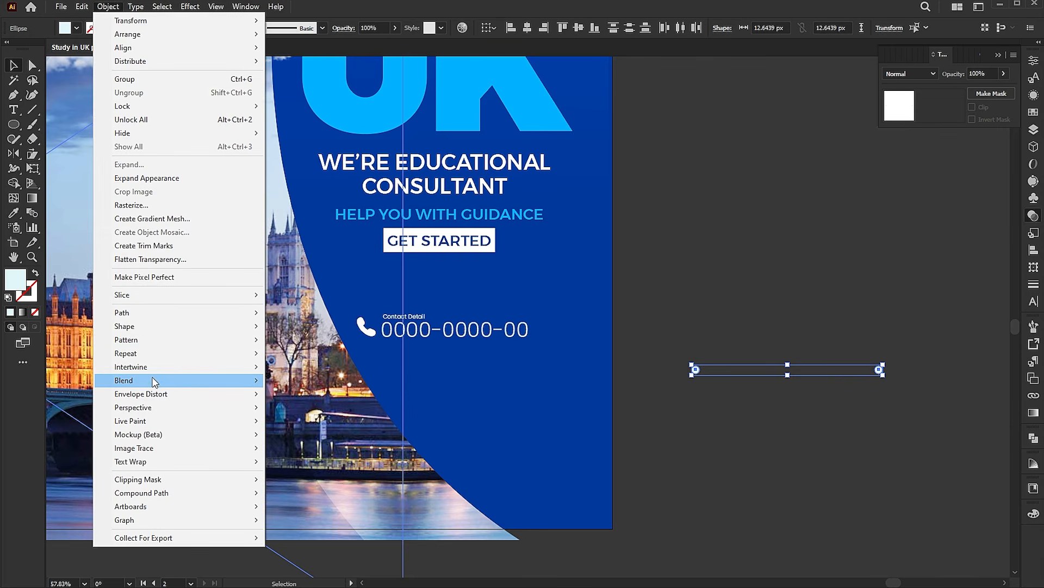
{"action": "mouse_move", "coordinate": [155, 381]}
{"action": "left_click", "coordinate": [357, 384]}
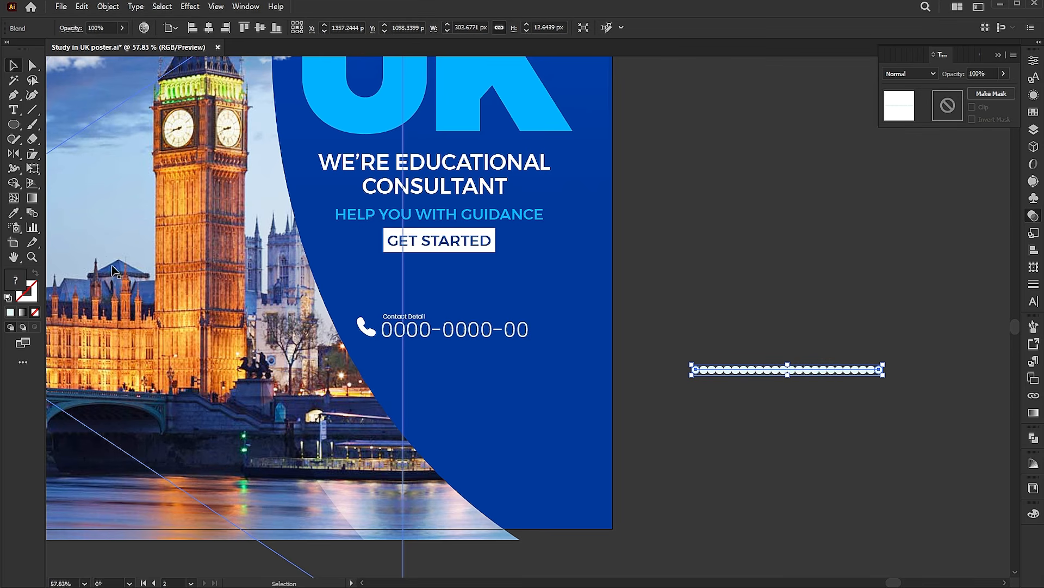
Set the blend to 8 Specified Steps, giving a row of ten dots
{"action": "double_click", "coordinate": [32, 212]}
{"action": "left_click", "coordinate": [429, 127]}
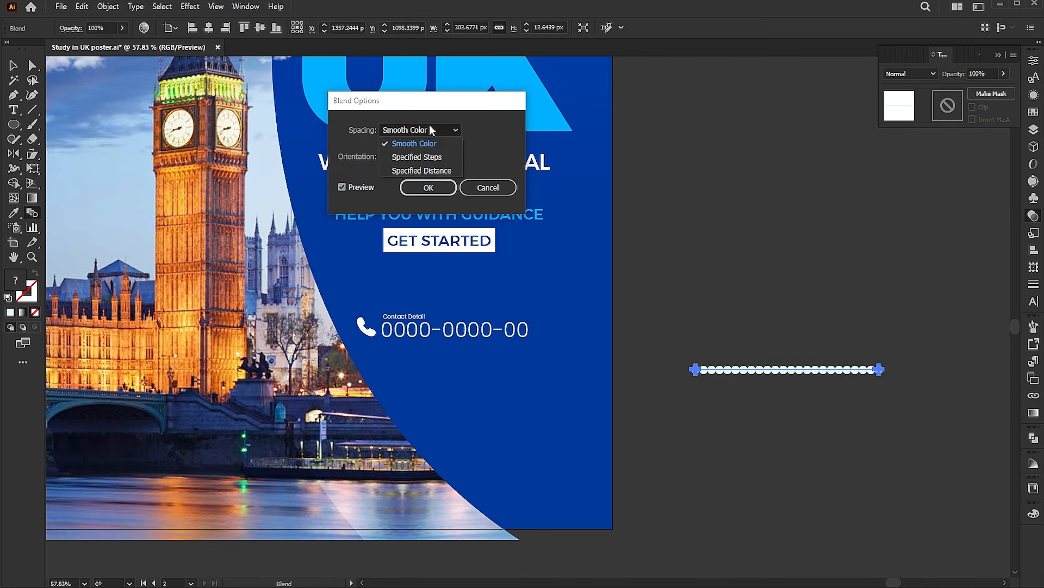
{"action": "left_click", "coordinate": [412, 156]}
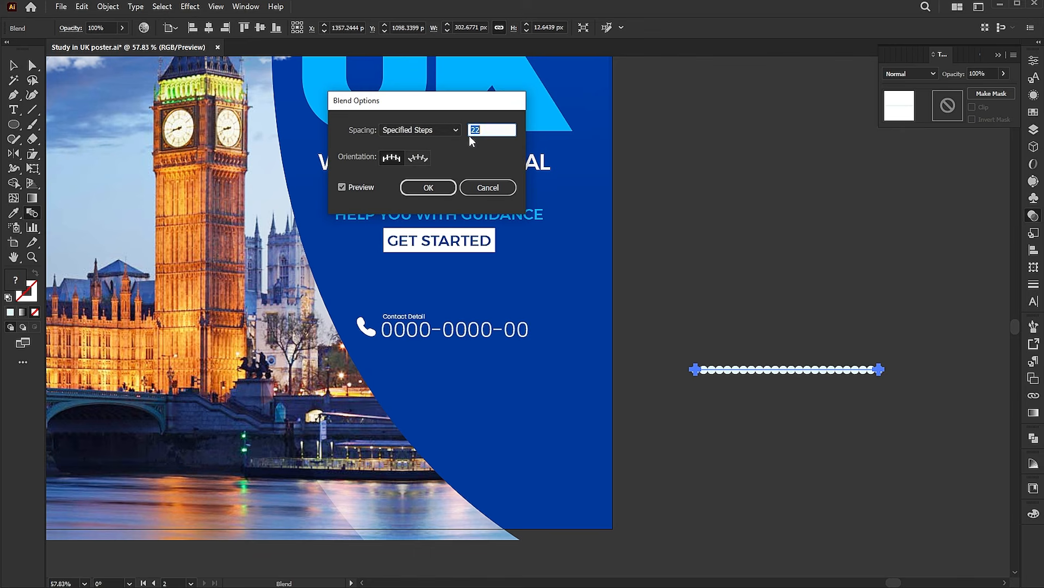
{"action": "type", "text": "8"}
{"action": "key", "text": "Return"}
{"action": "key", "text": "v"}
Duplicate the dot row into four rows, group them, and scale the grid onto the poster's lower right
{"action": "left_click_drag", "start_coordinate": [836, 371], "coordinate": [837, 388]}
{"action": "key", "text": "ctrl+d"}
{"action": "key", "text": "ctrl+d"}
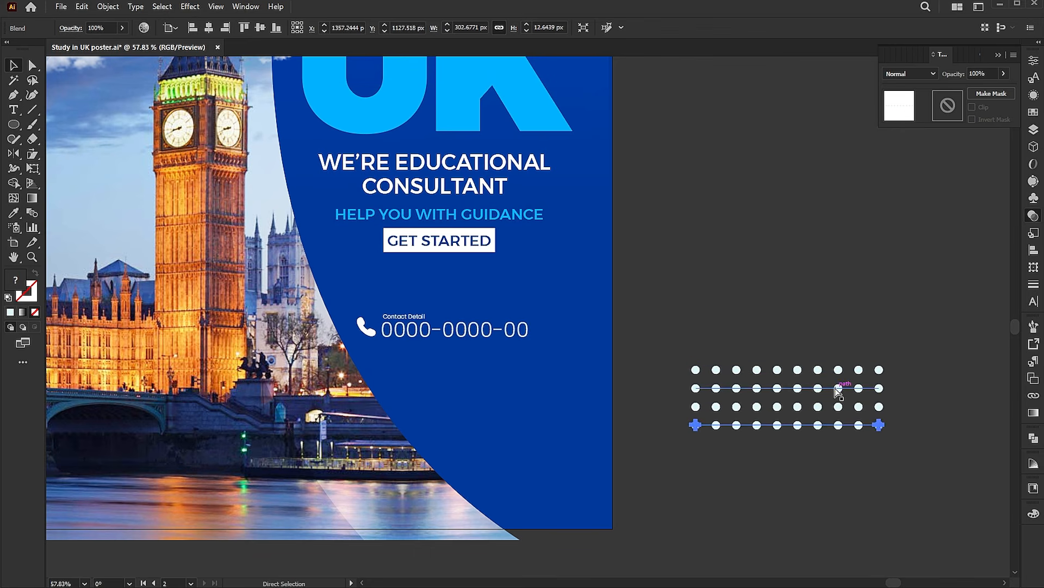
{"action": "left_click_drag", "start_coordinate": [863, 325], "coordinate": [761, 473]}
{"action": "key", "text": "ctrl+g"}
{"action": "left_click_drag", "start_coordinate": [786, 389], "coordinate": [520, 452]}
{"action": "left_click_drag", "start_coordinate": [615, 430], "coordinate": [574, 431]}
{"action": "left_click_drag", "start_coordinate": [556, 474], "coordinate": [580, 490]}
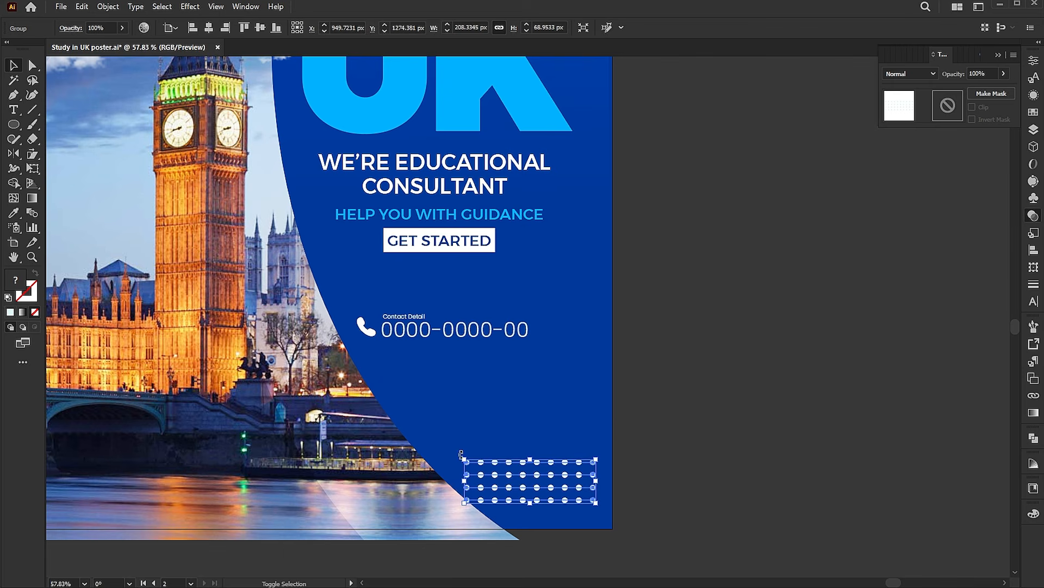
Shrink and nudge the dot grid up, then set its opacity to 20%
{"action": "left_click_drag", "start_coordinate": [464, 457], "coordinate": [469, 458]}
{"action": "left_click_drag", "start_coordinate": [573, 486], "coordinate": [574, 479]}
{"action": "left_click", "coordinate": [109, 28]}
{"action": "type", "text": "30"}
{"action": "key", "text": "Return"}
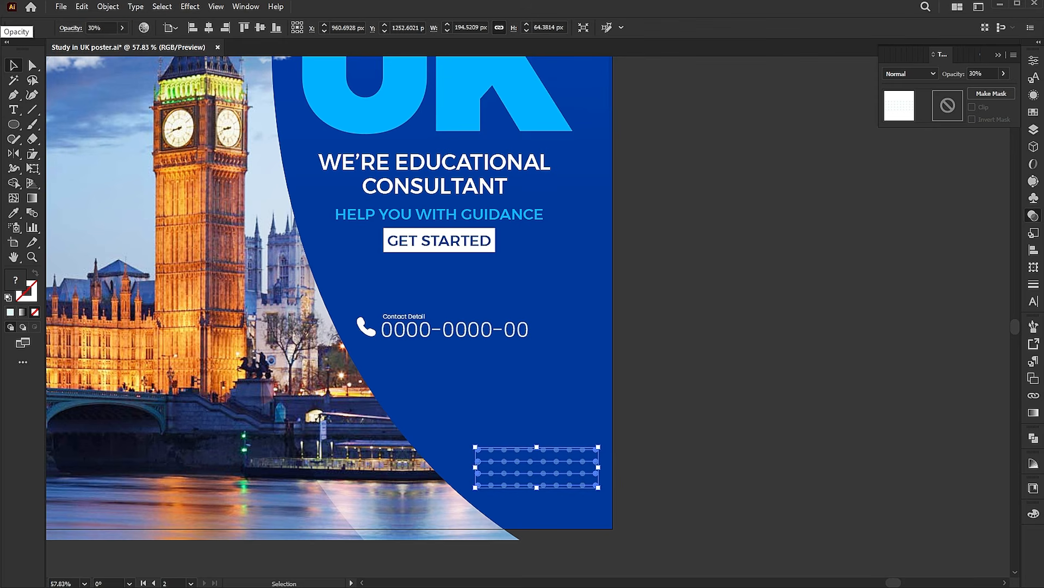
{"action": "left_click", "coordinate": [106, 27]}
{"action": "type", "text": "20"}
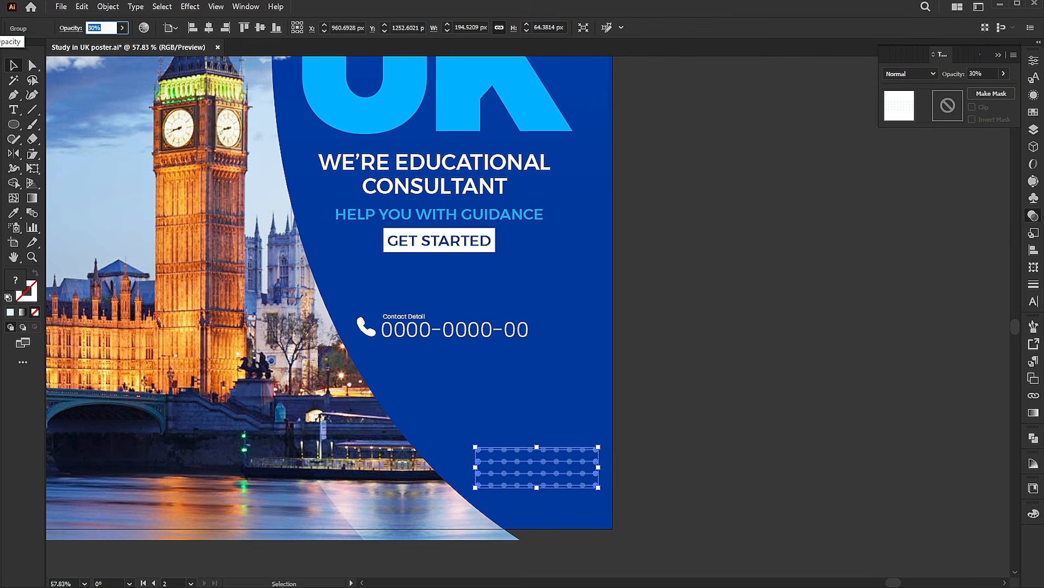
{"action": "key", "text": "Return"}
Deselect, fit the artboard in the window, and turn on Trim View
{"action": "key", "text": "ctrl+shift+a"}
{"action": "key", "text": "ctrl+0"}
{"action": "left_click", "coordinate": [215, 7]}
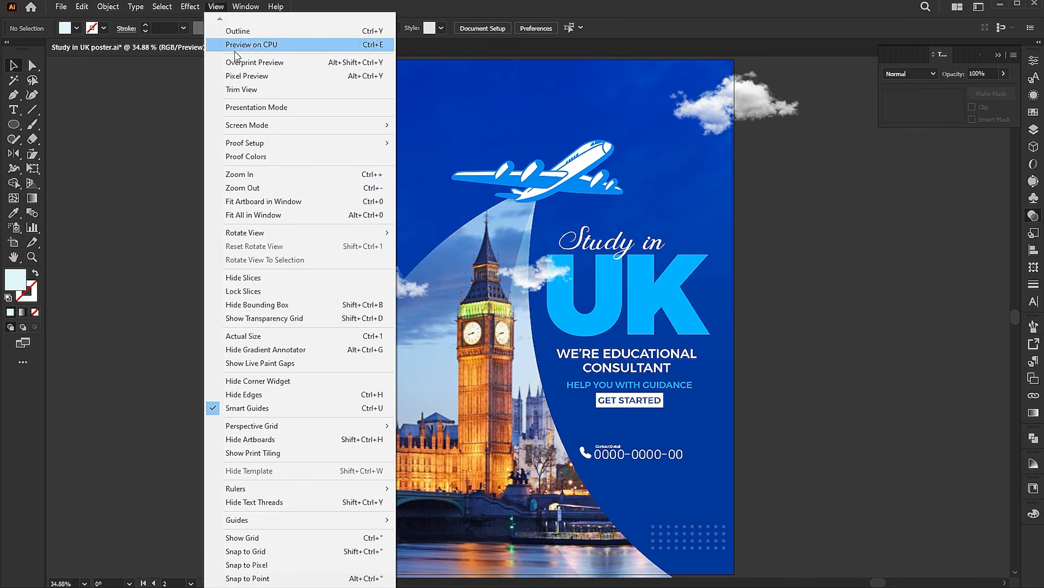
{"action": "left_click", "coordinate": [248, 106]}
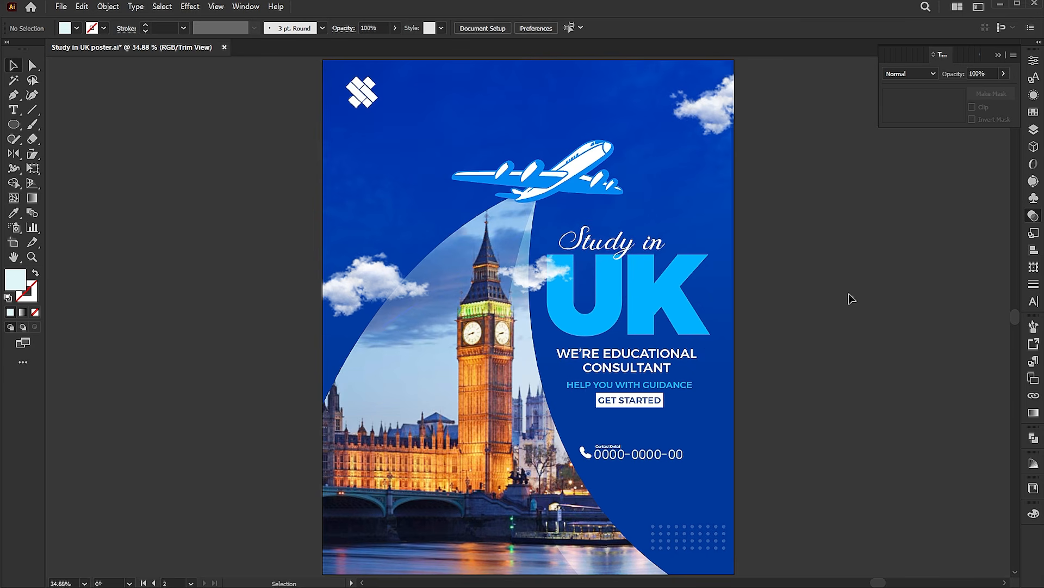